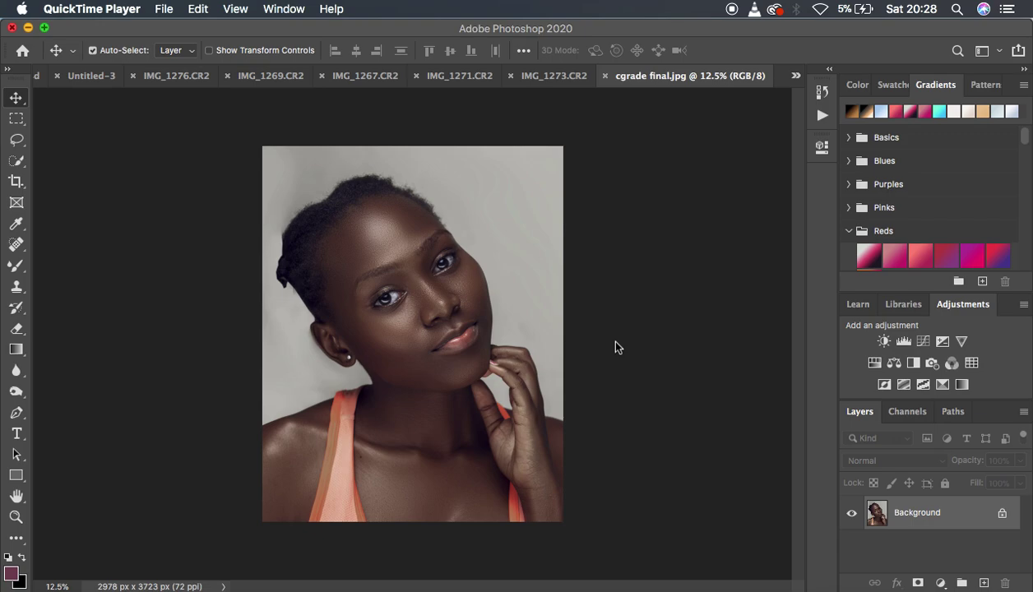
Step: Display the Actions list and collapse the existing retouching action set
left_click(627, 253)
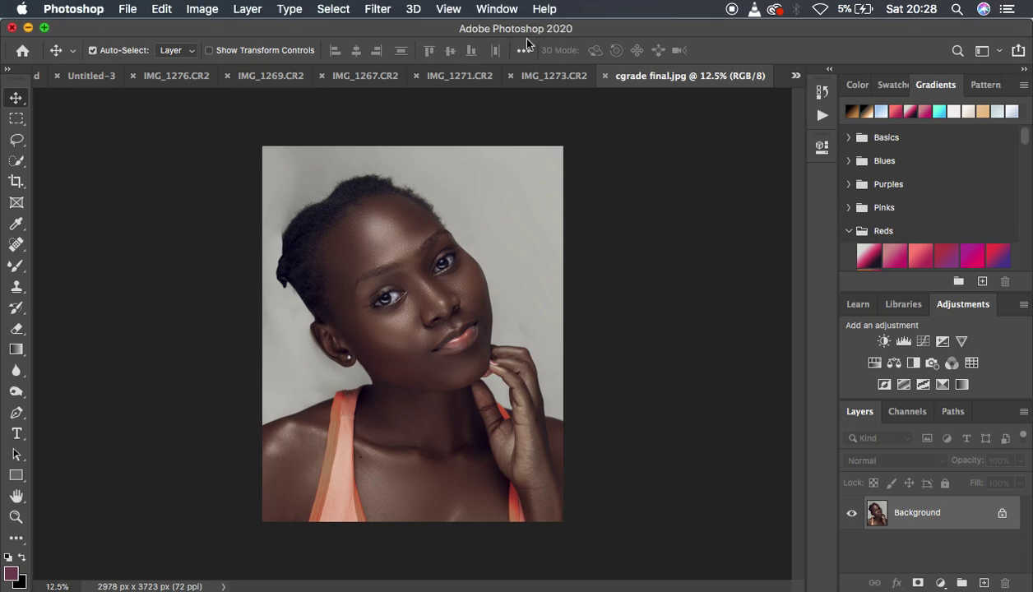
left_click(488, 9)
left_click(487, 10)
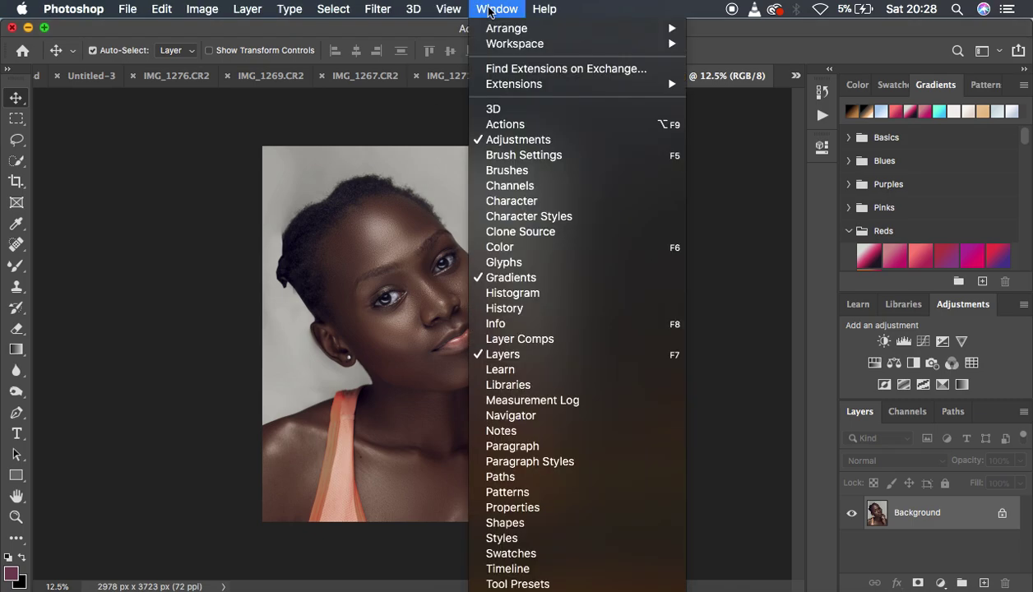
left_click(520, 124)
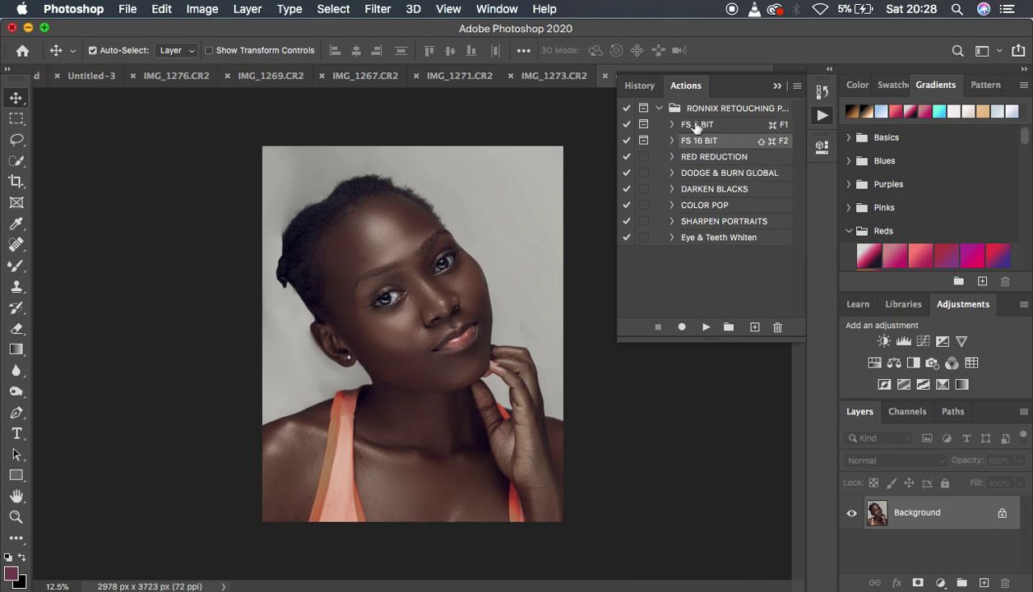
left_click(659, 107)
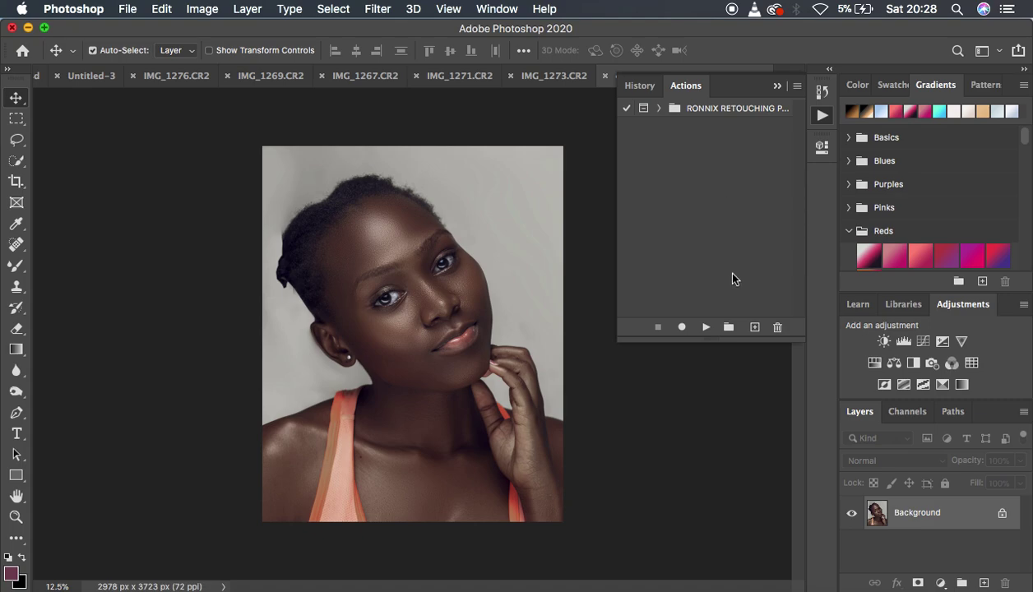
Step: Create a new action set named RETOUCHING
left_click(728, 327)
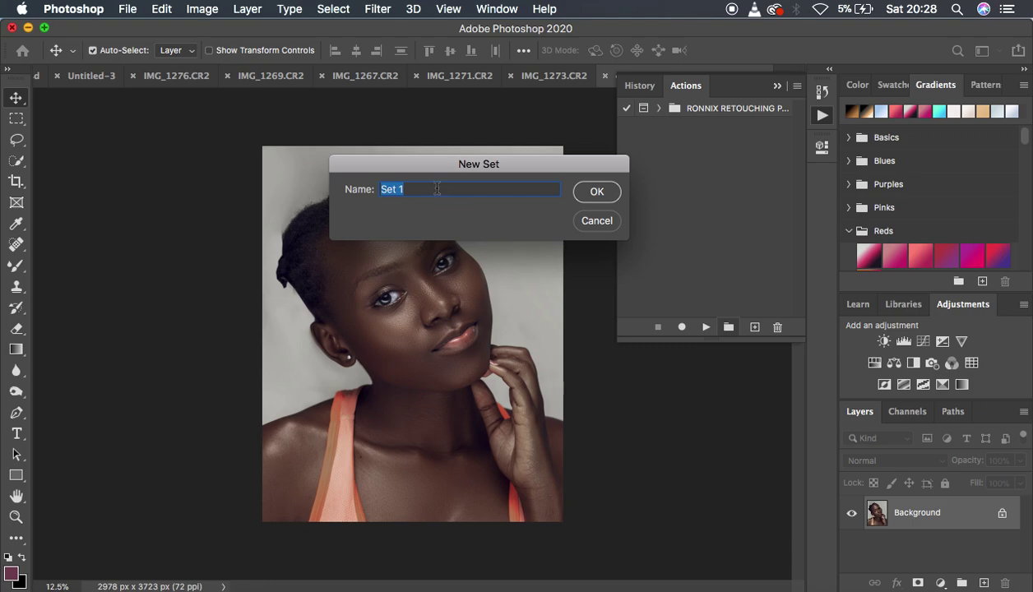
type("reto")
key("BackSpace")
key("BackSpace")
key("BackSpace")
key("BackSpace")
type("RETOUCHING")
left_click(596, 198)
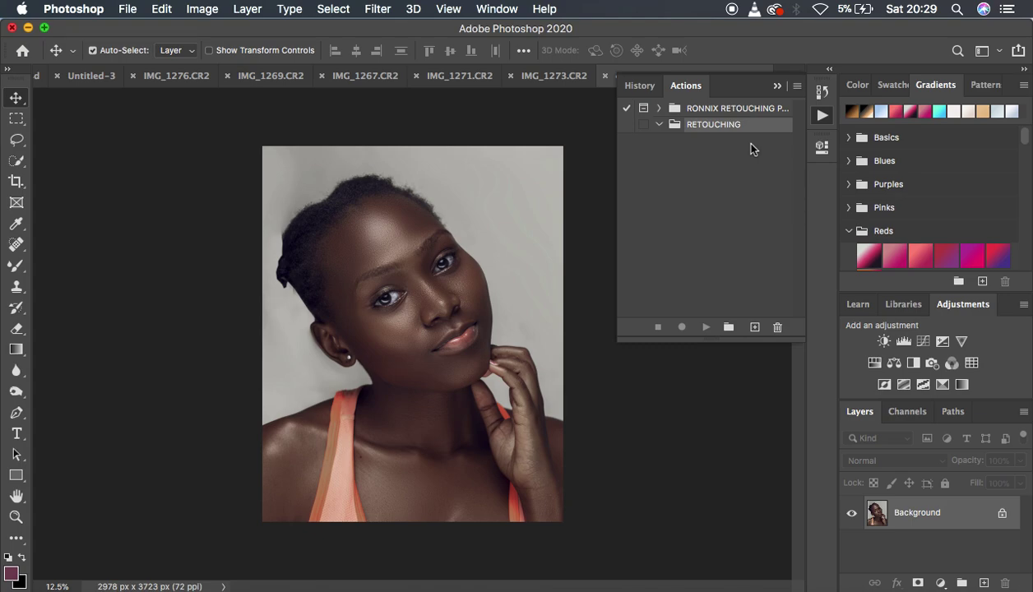
Step: Create a new action named "8 bit" in the RETOUCHING set with the colour Red and start recording it
left_click(754, 329)
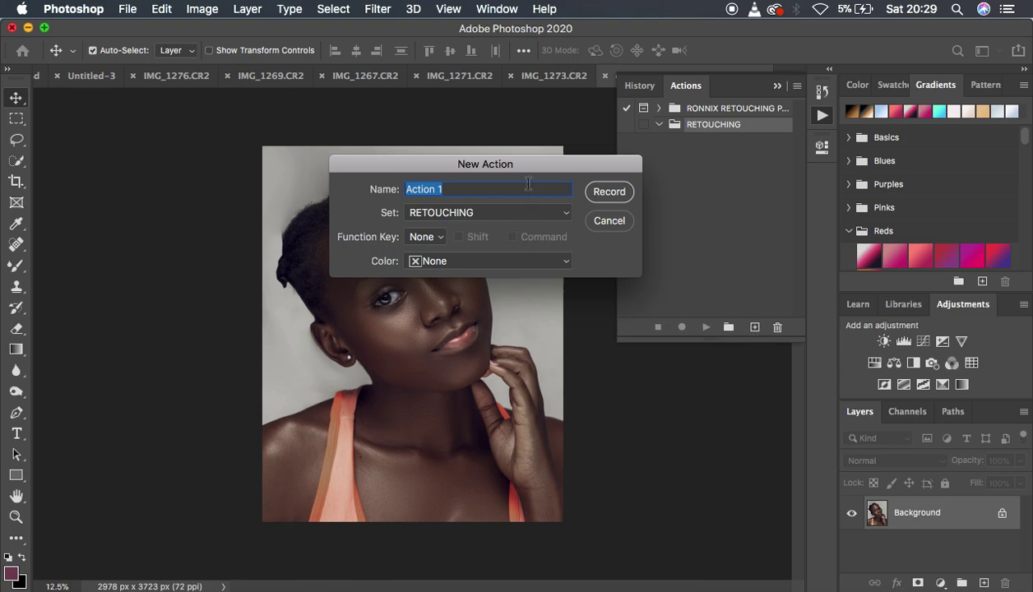
left_click_drag(520, 168, 629, 165)
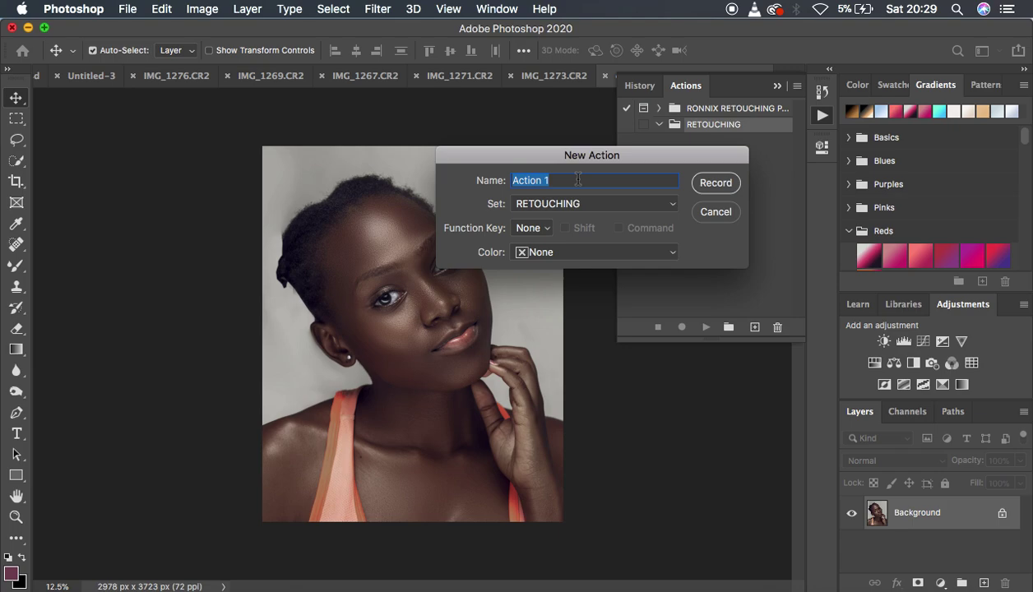
type("8 bit")
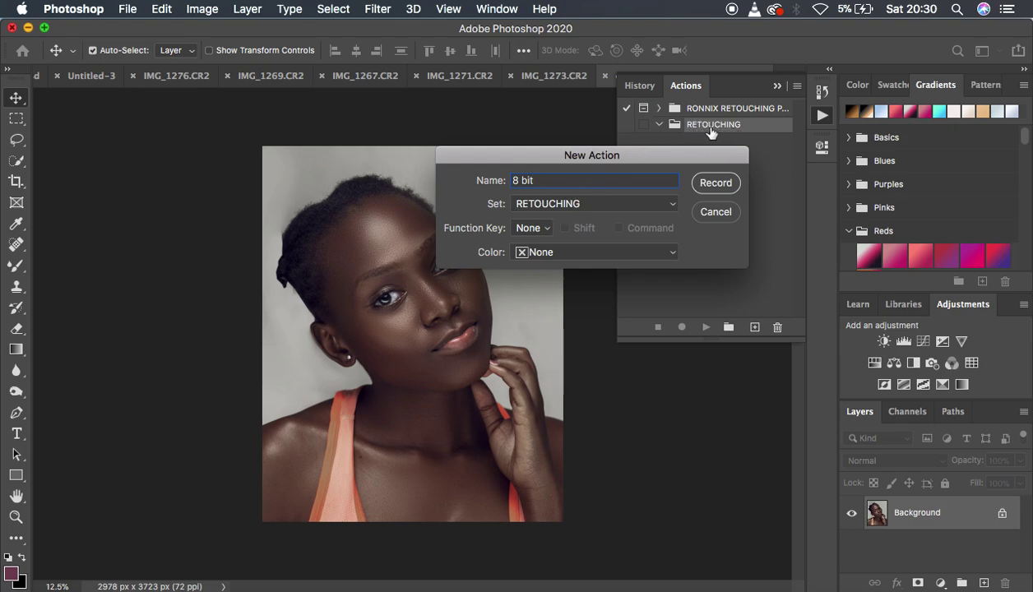
left_click(542, 233)
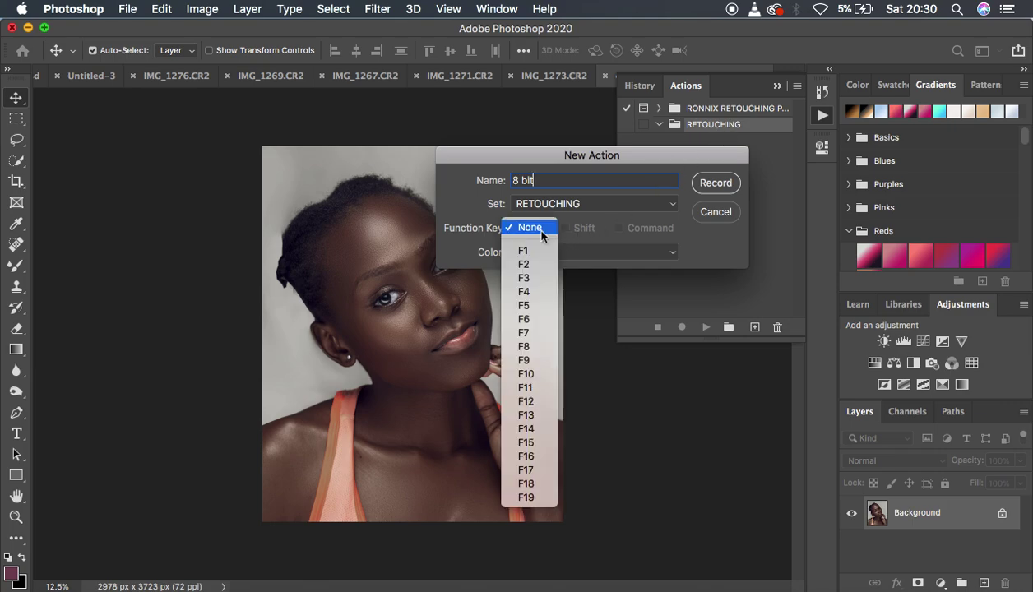
left_click(542, 234)
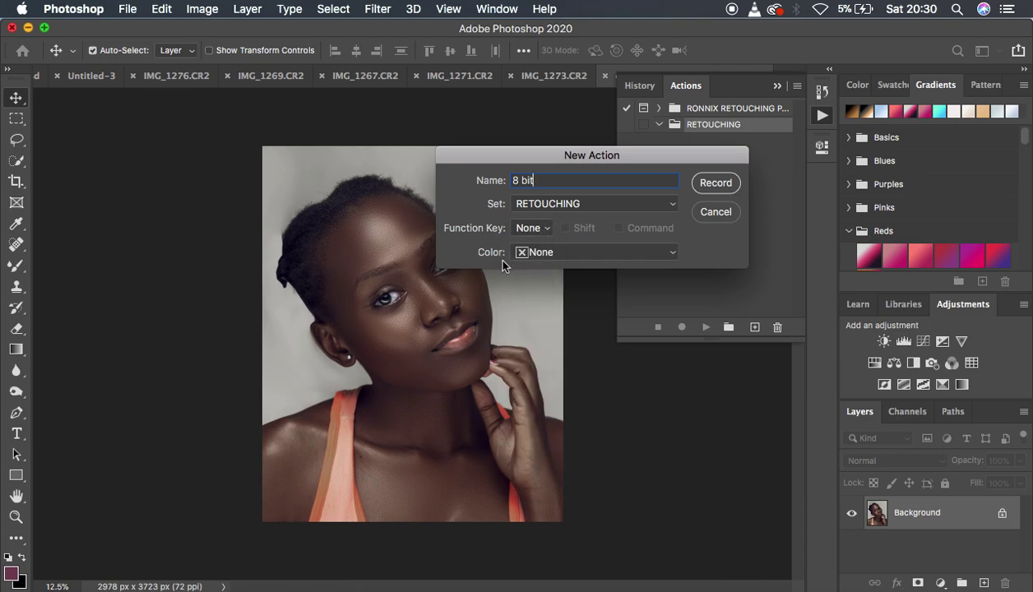
left_click(546, 255)
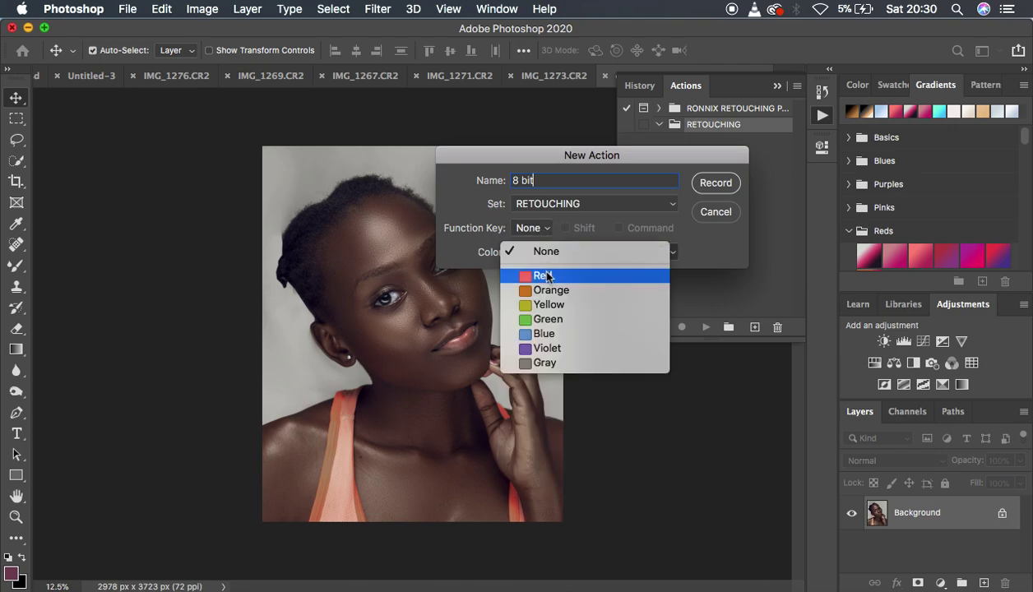
left_click(546, 276)
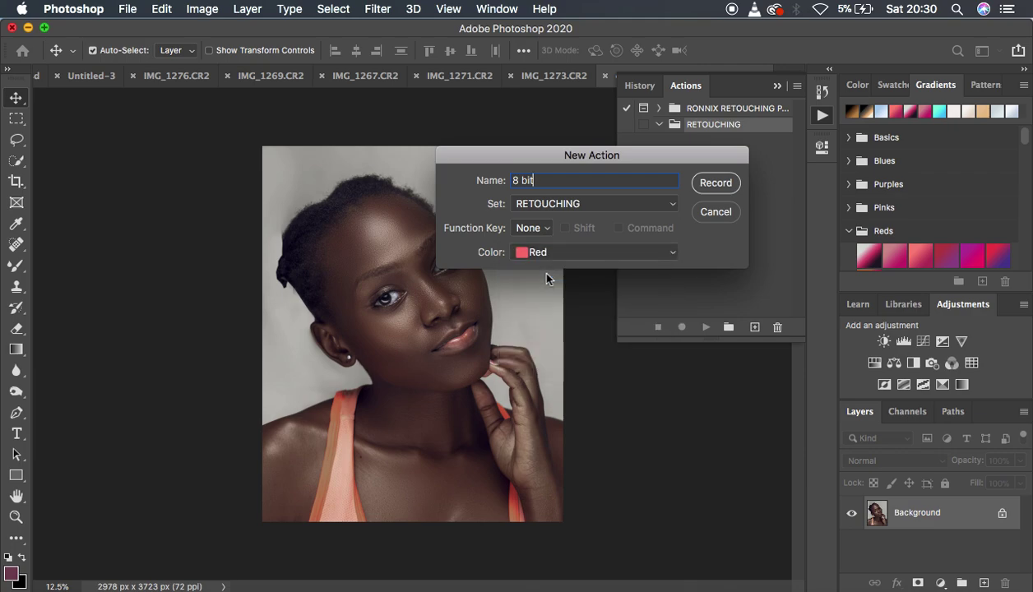
left_click(712, 186)
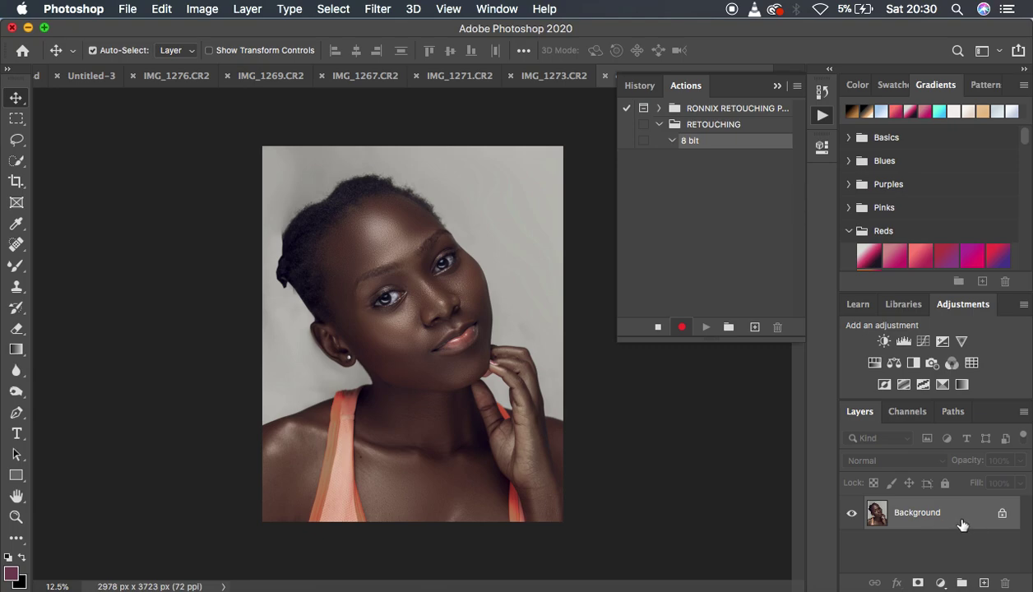
Step: Duplicate the Background layer twice and rename the lower copy "low freq"
key("super+j")
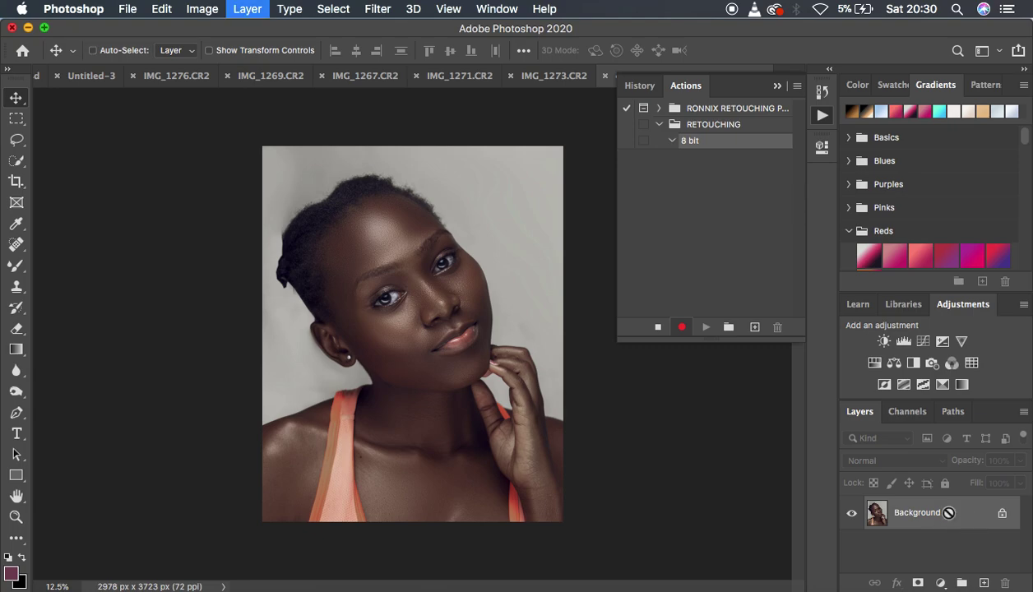
key("super+j")
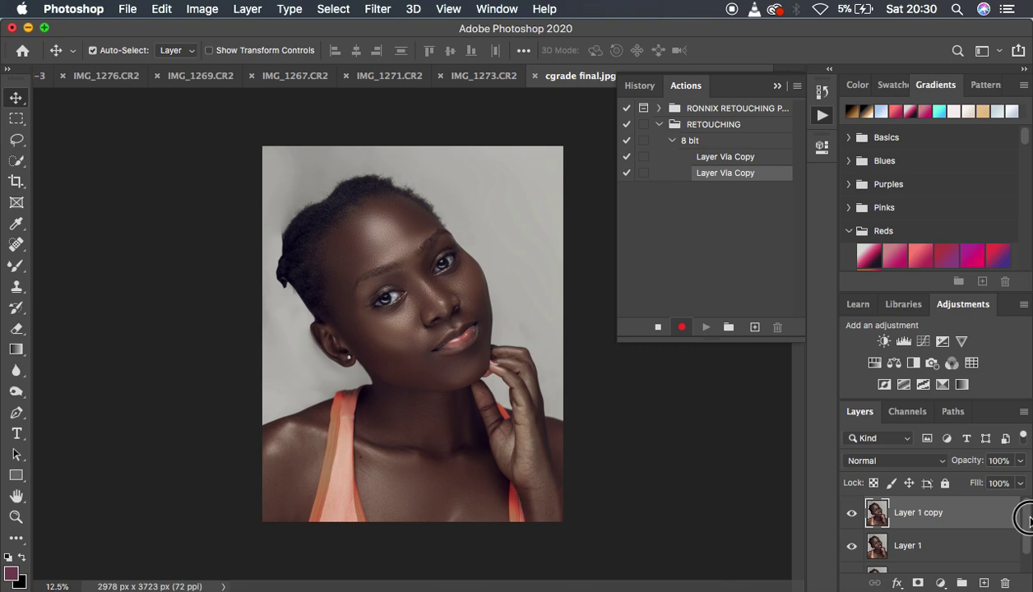
double_click(909, 548)
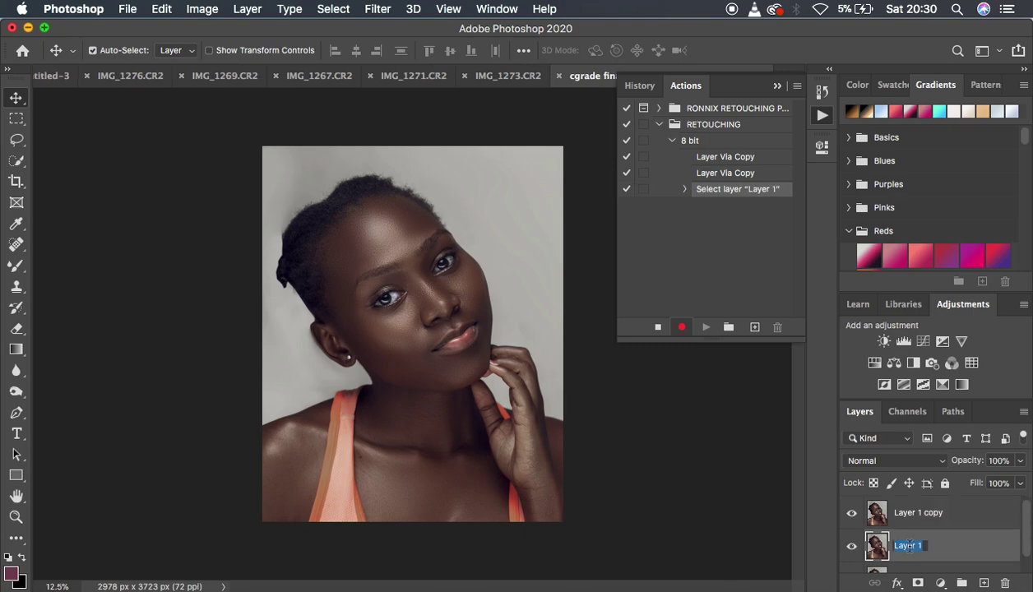
type("low")
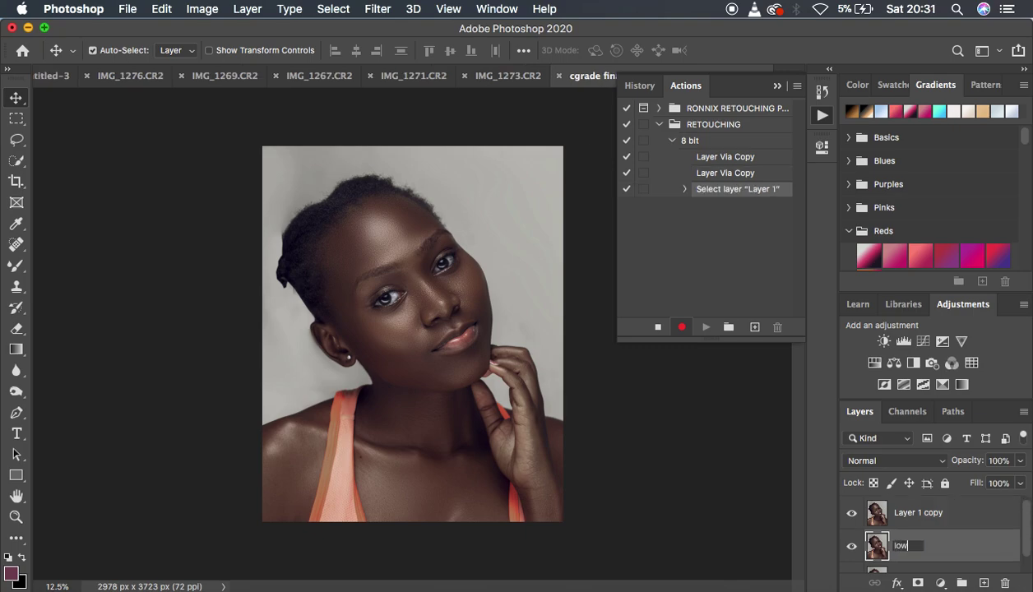
type(" freq")
key("Return")
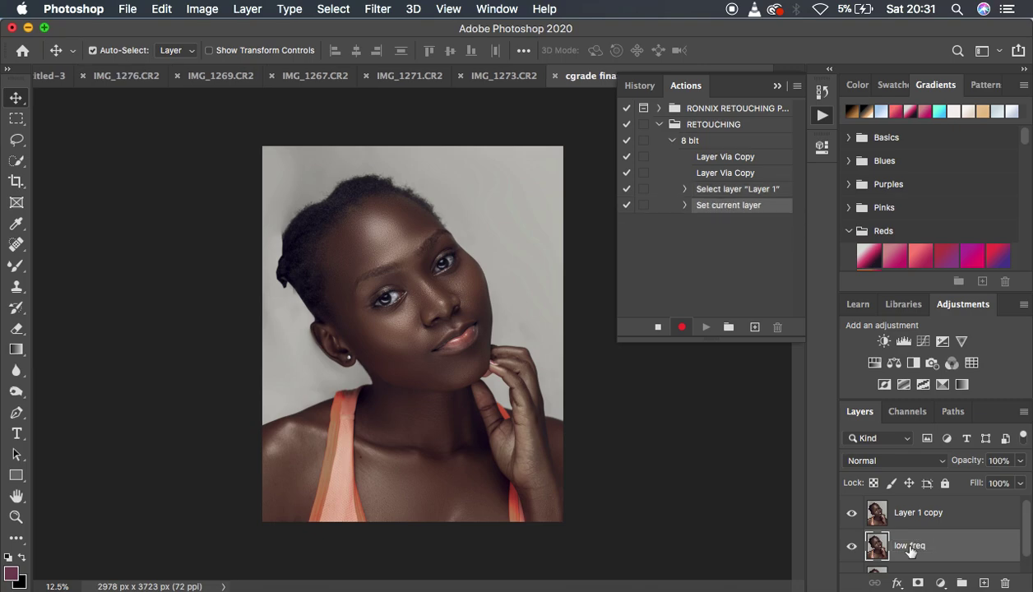
Step: Rename the upper layer copy "high freq" and hide it
double_click(908, 511)
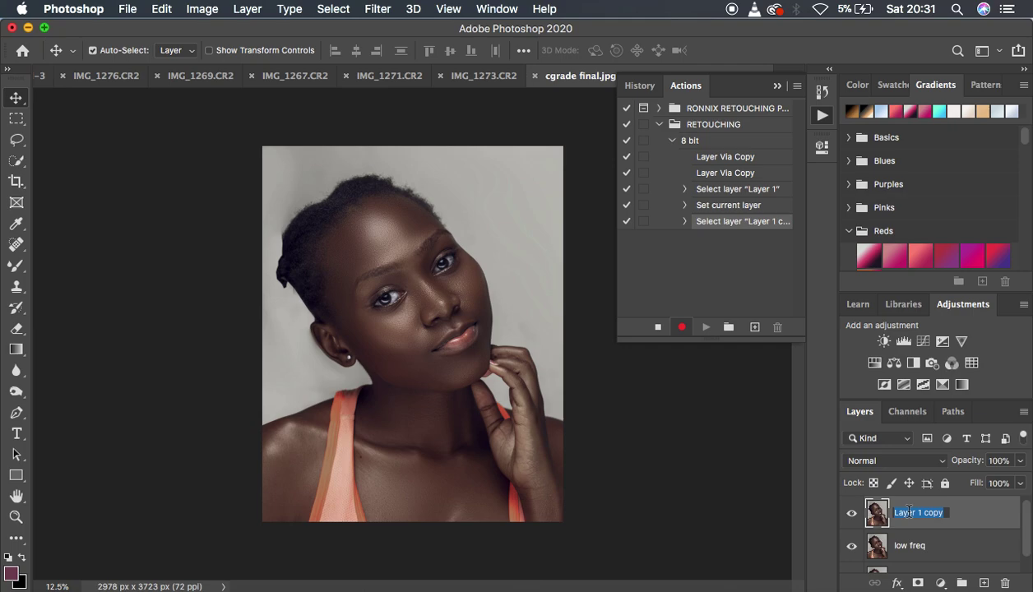
type("high freq")
key("Return")
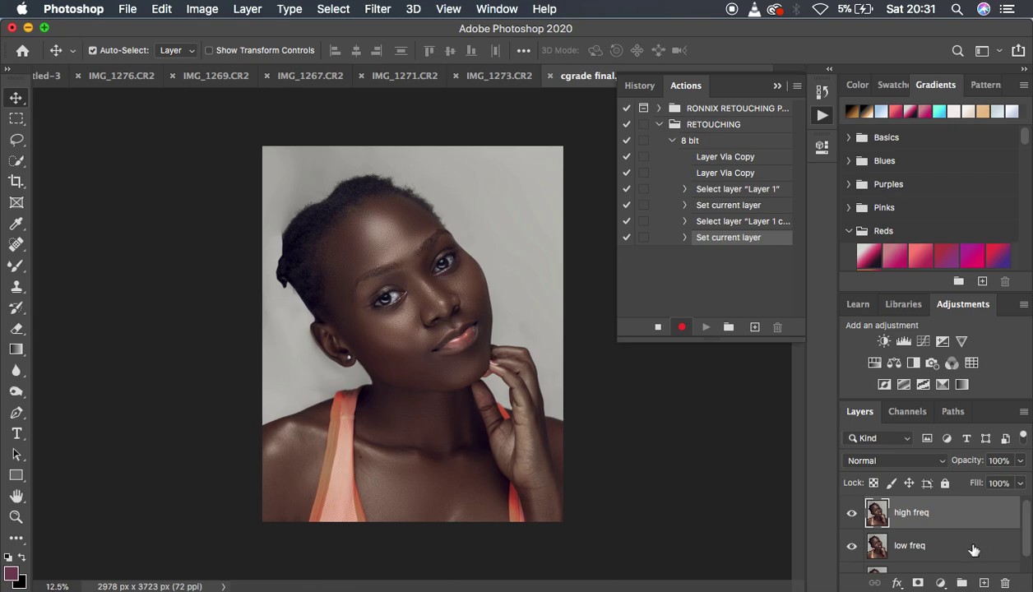
left_click(853, 514)
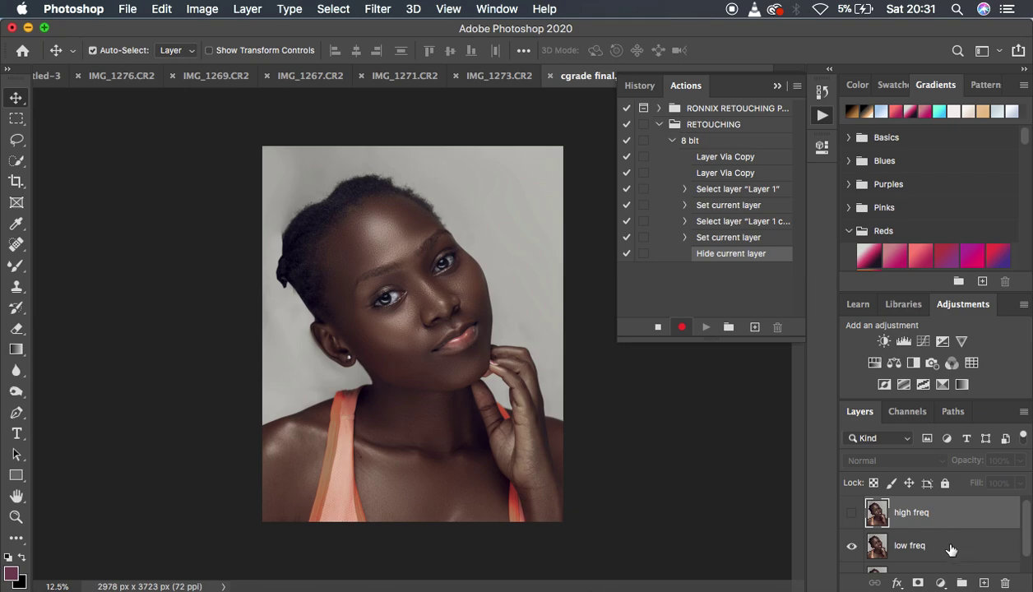
Step: Apply a Gaussian Blur with a 3.5 pixel radius to the low freq layer and enable the dialog toggle for that recorded step
left_click(950, 548)
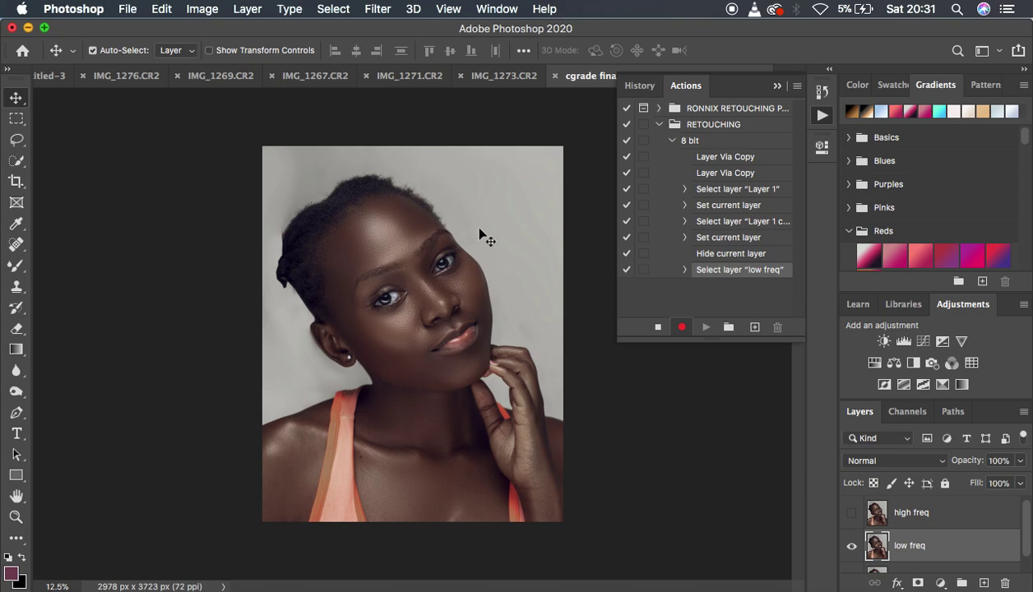
left_click(379, 8)
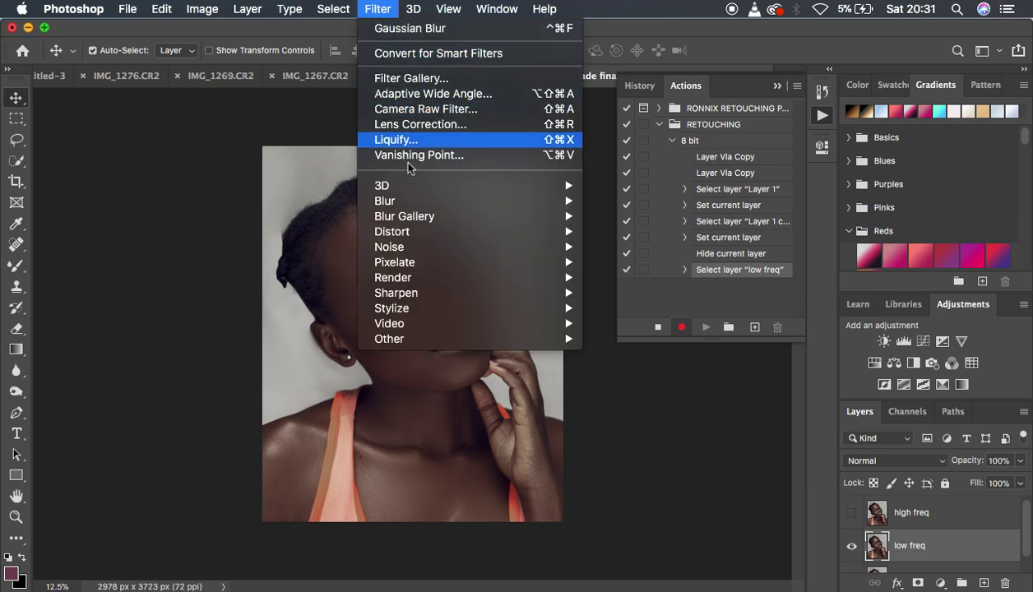
mouse_move(526, 200)
left_click(641, 262)
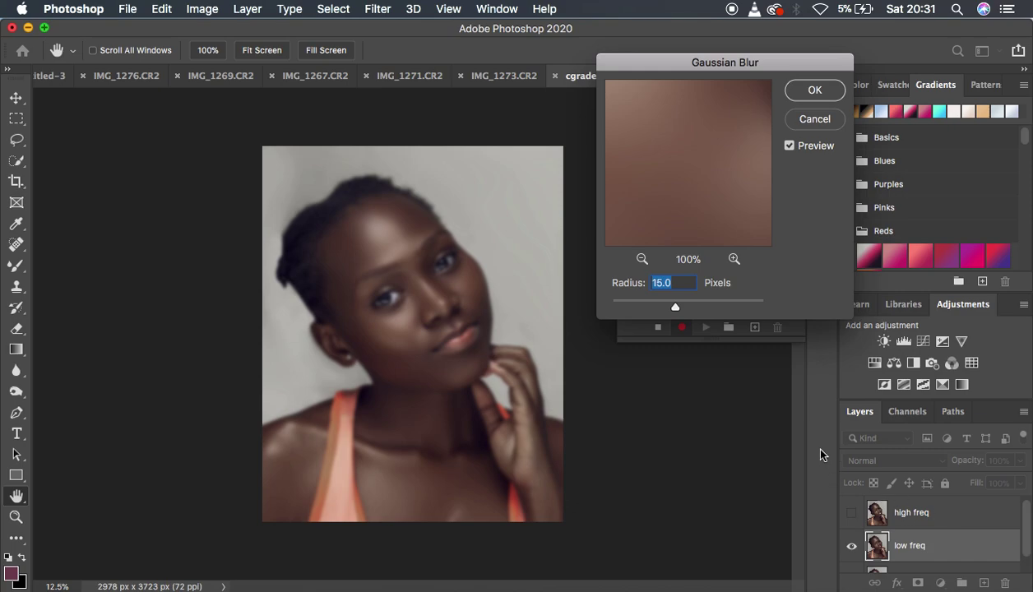
left_click_drag(675, 305, 587, 306)
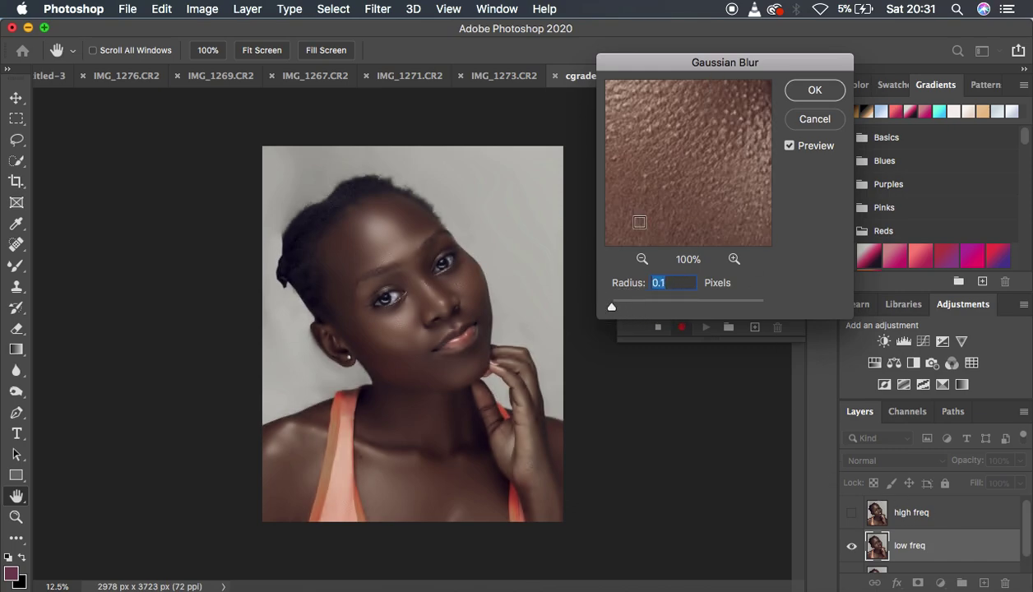
left_click(641, 259)
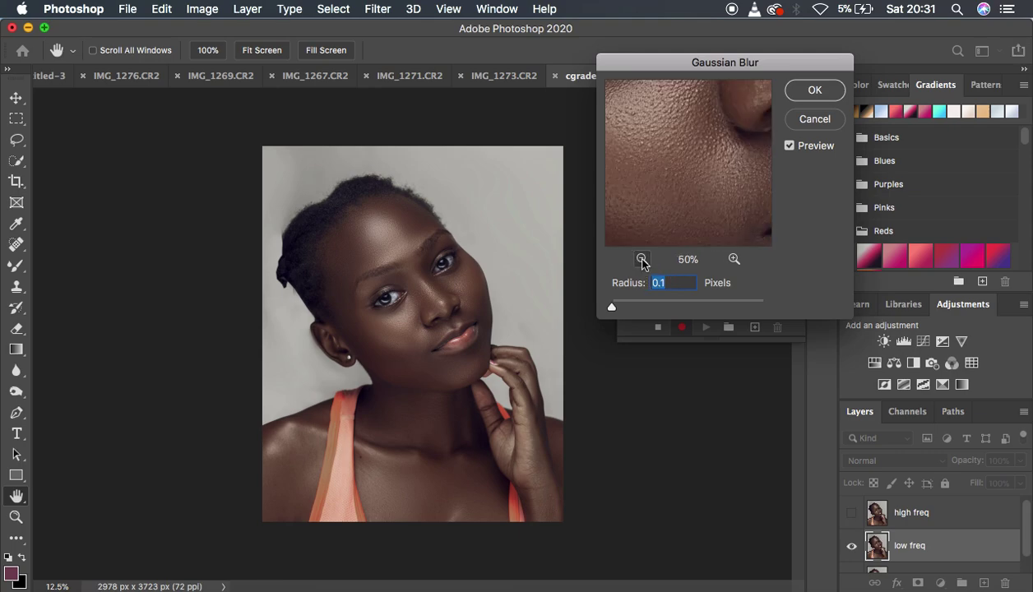
left_click_drag(711, 141, 701, 185)
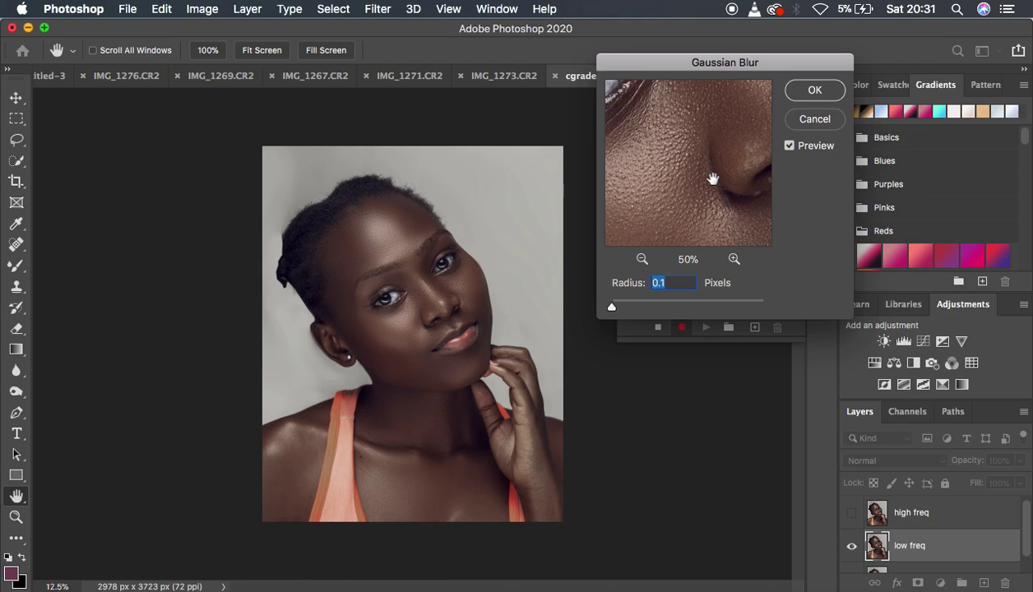
left_click_drag(713, 178, 703, 226)
left_click_drag(715, 150, 719, 176)
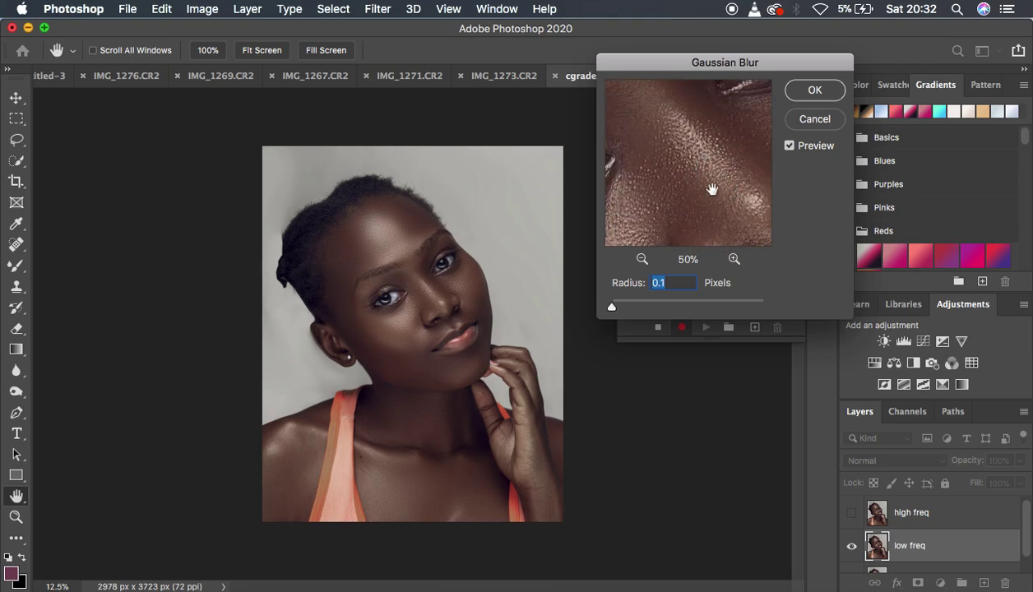
left_click_drag(622, 311, 640, 307)
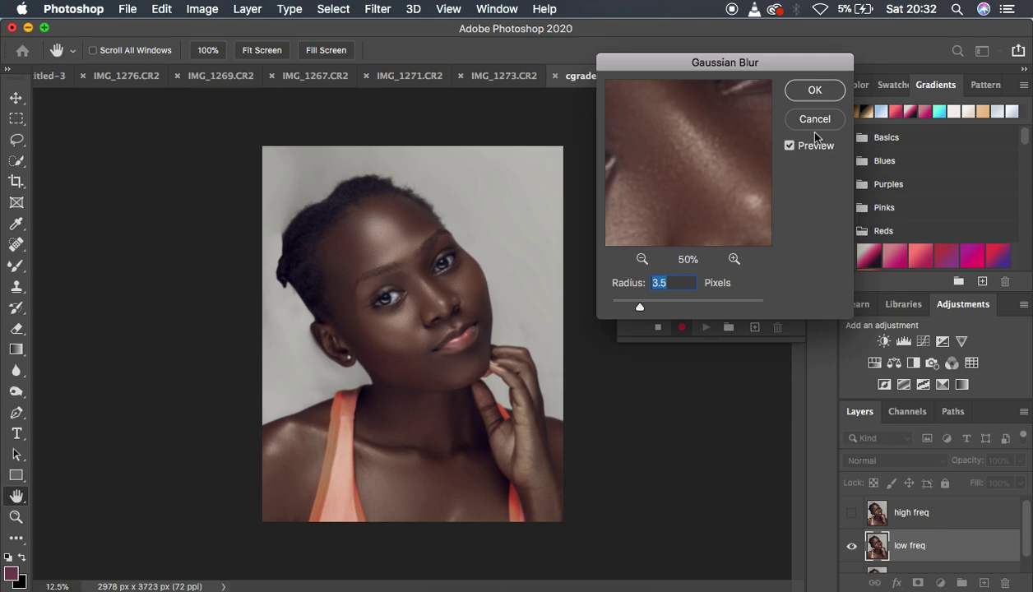
left_click(810, 99)
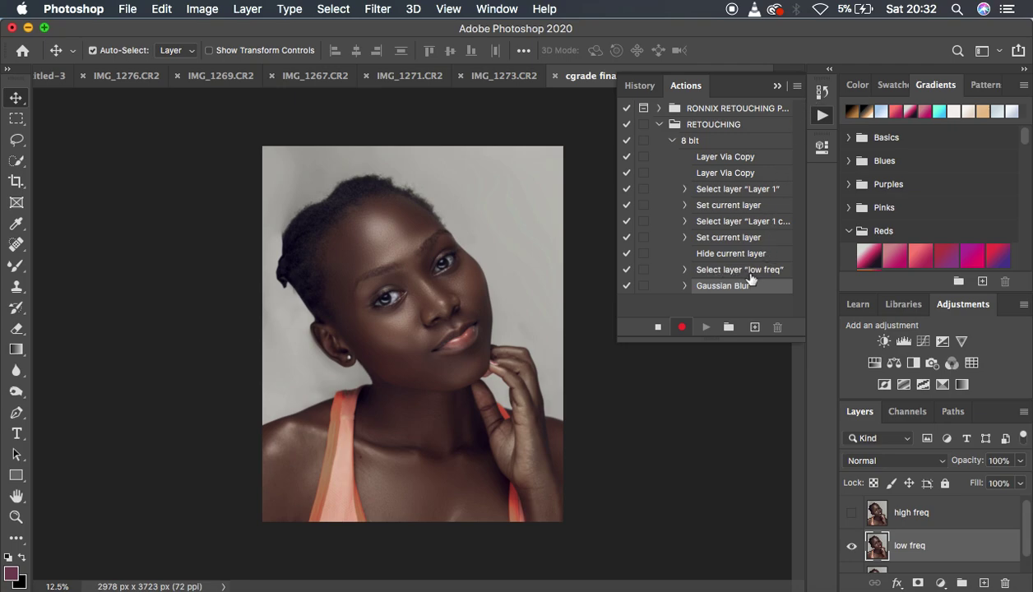
left_click(643, 287)
Step: Show the high freq layer and set up Apply Image on it with source layer low freq, Subtract blending, scale 2 and offset 128
left_click(943, 517)
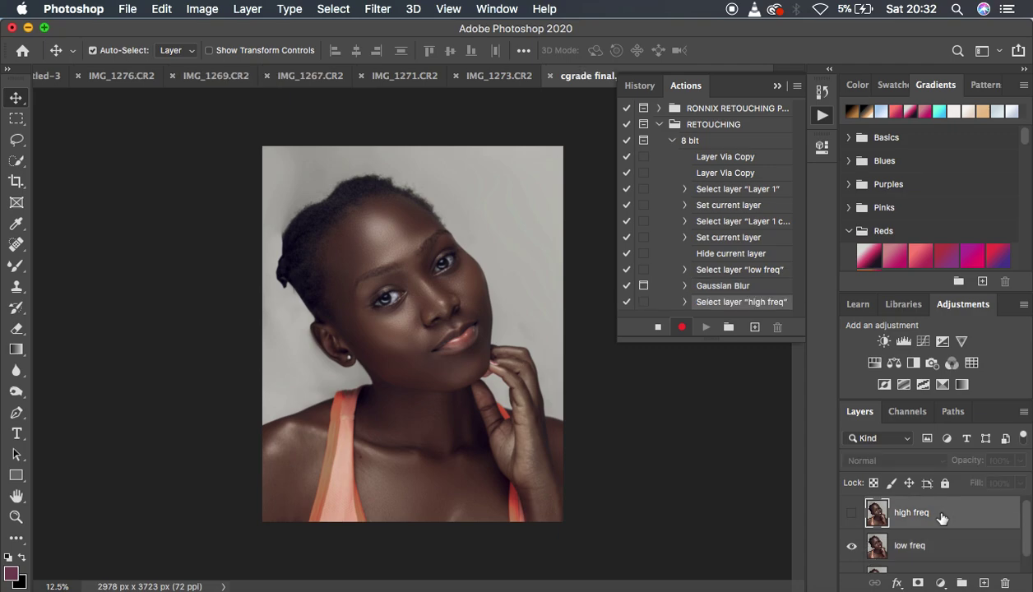
left_click(852, 515)
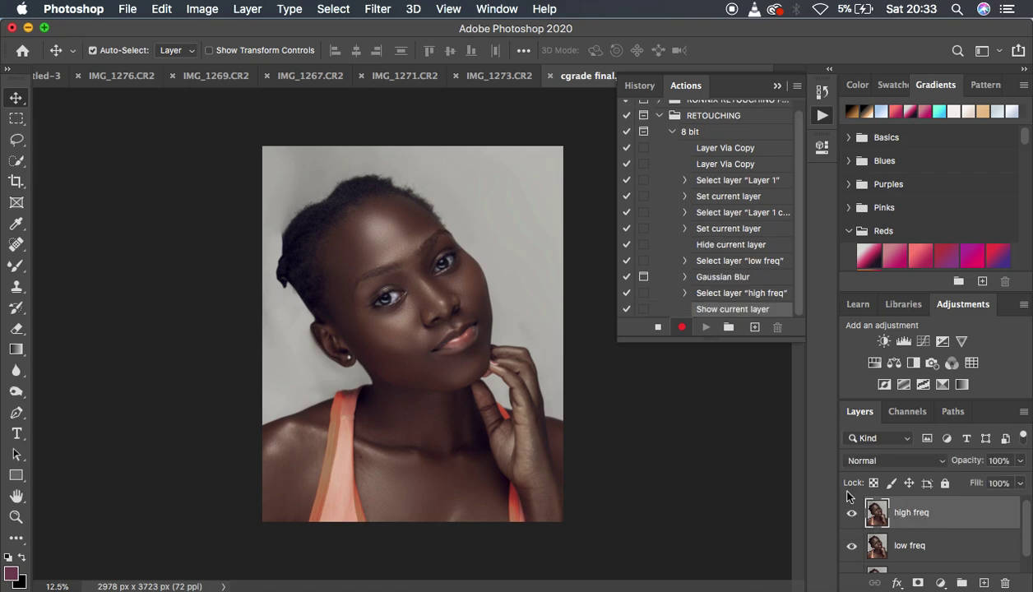
left_click(195, 10)
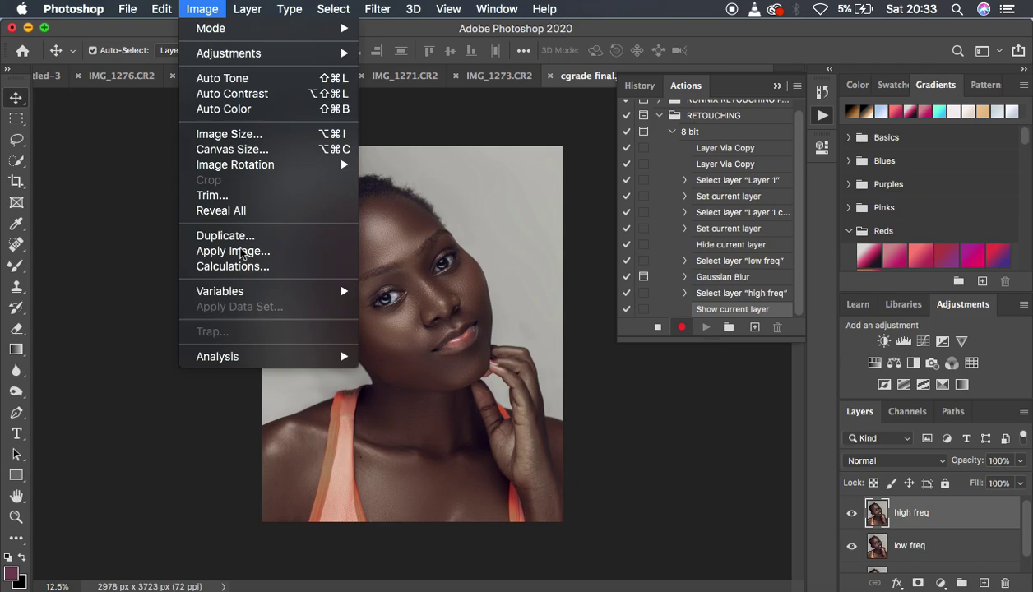
left_click(234, 251)
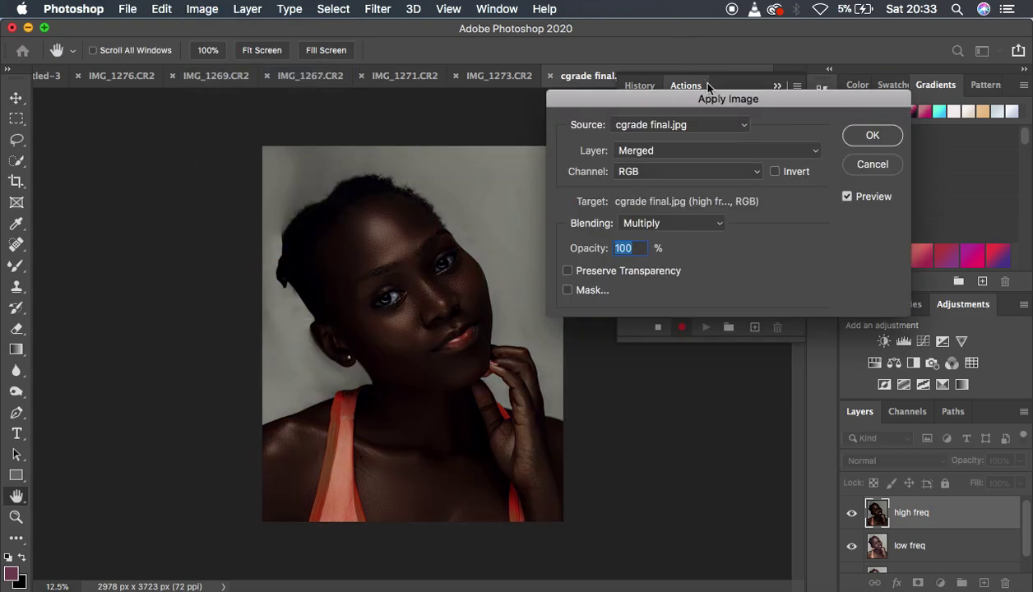
left_click_drag(708, 97, 298, 73)
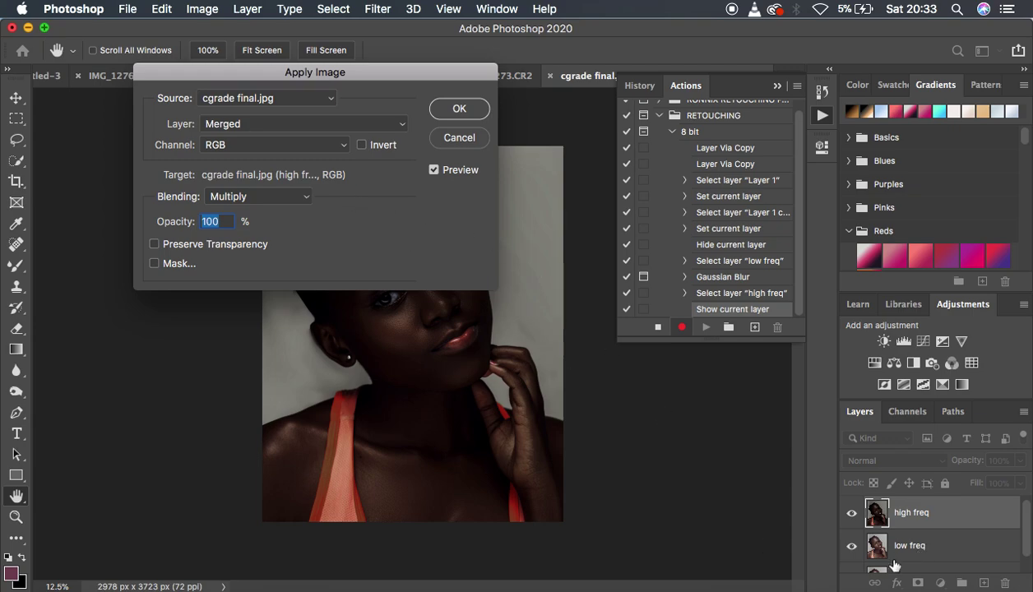
left_click(235, 123)
left_click(226, 161)
left_click(777, 88)
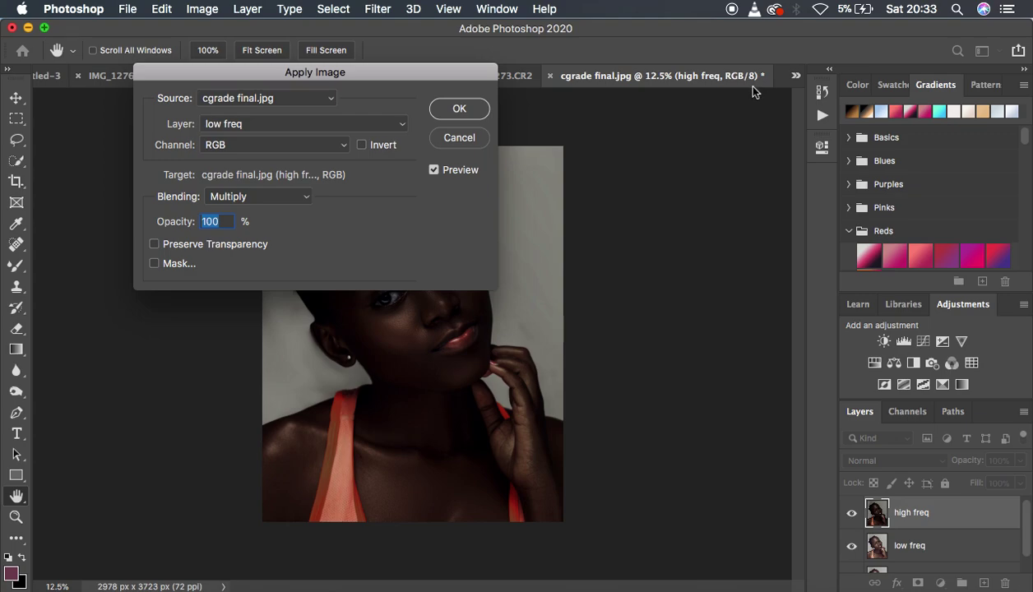
left_click(274, 202)
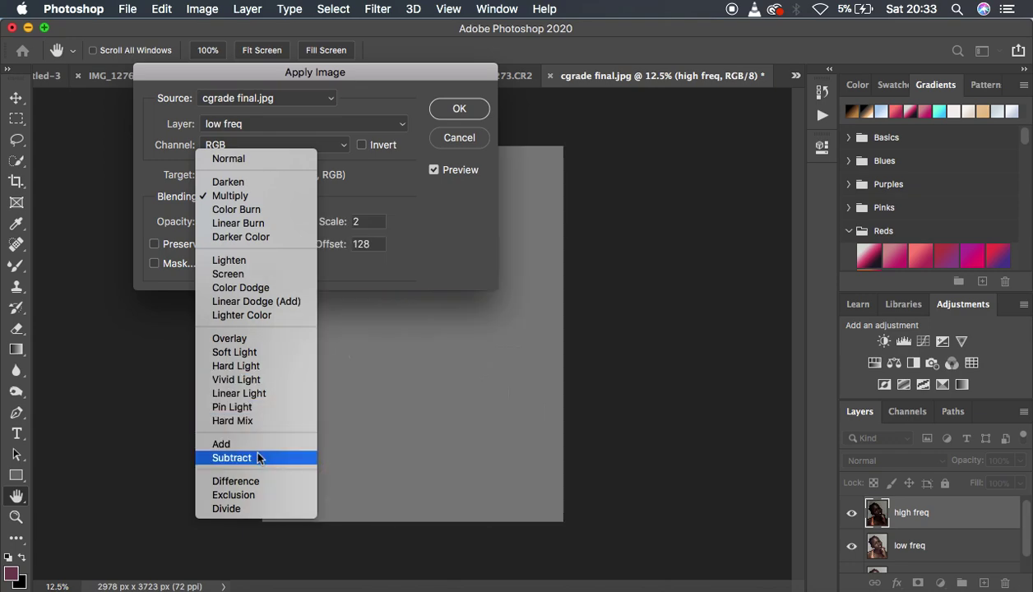
left_click(261, 457)
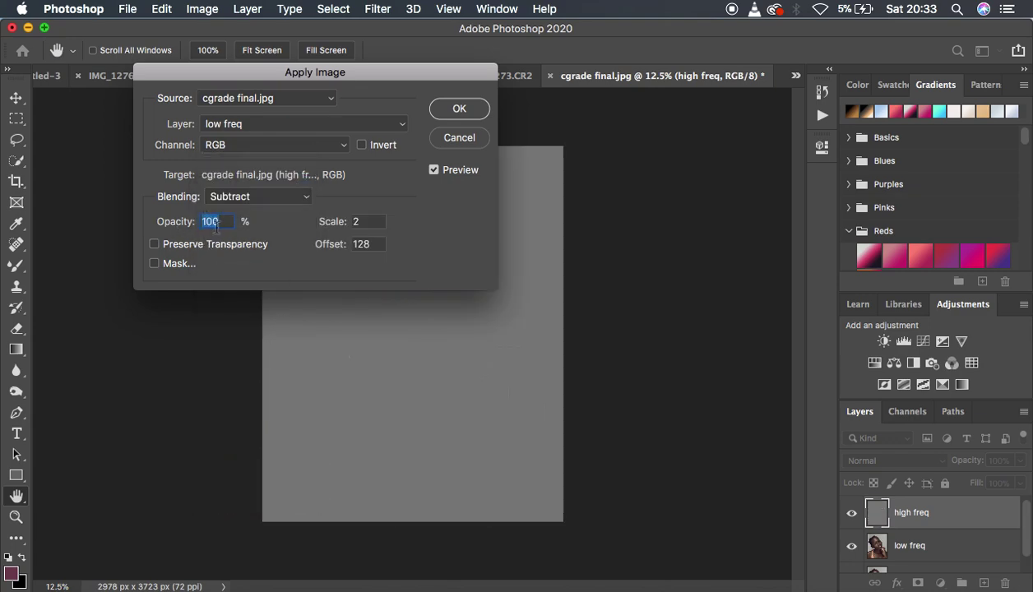
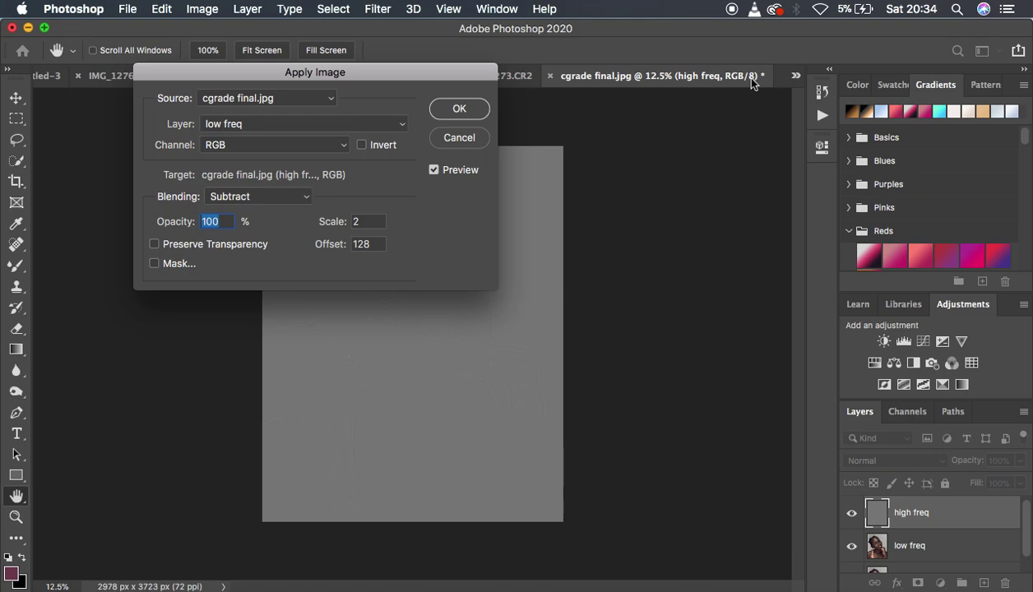
Step: Try Add blending with Invert enabled in Apply Image, then restore Subtract with Invert disabled
left_click(278, 196)
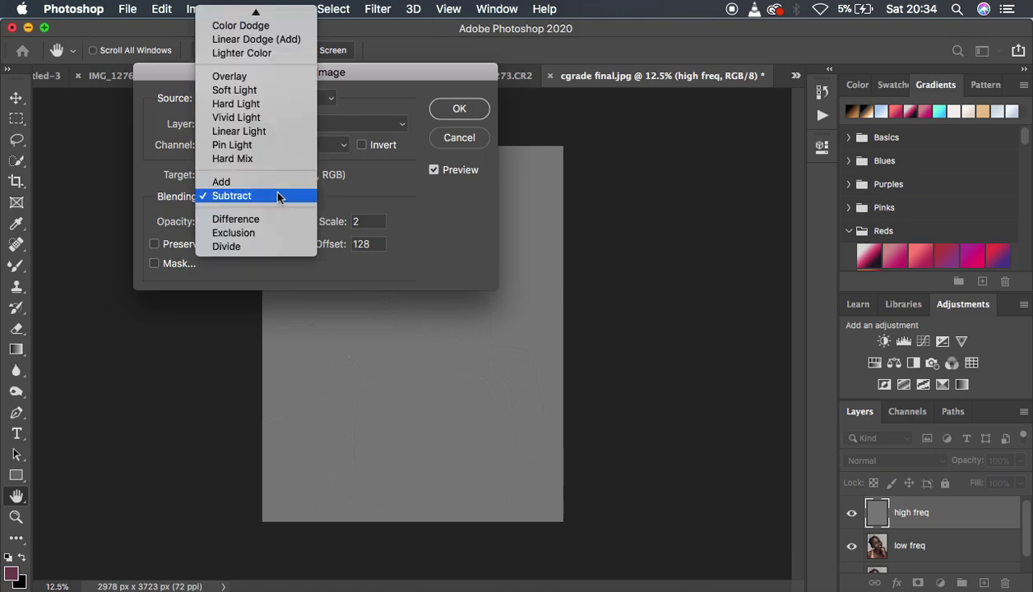
left_click(261, 181)
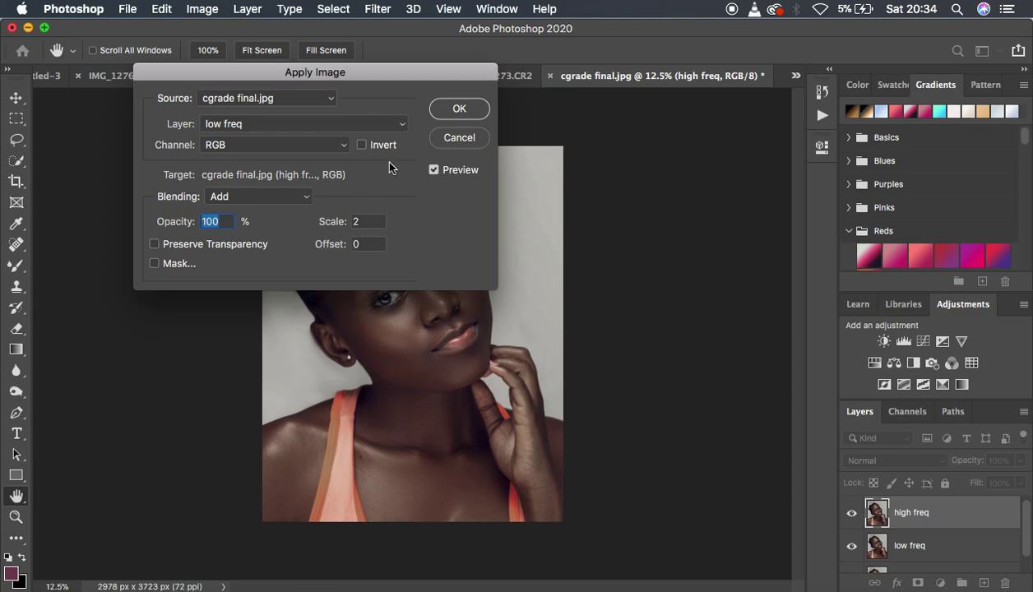
left_click(361, 146)
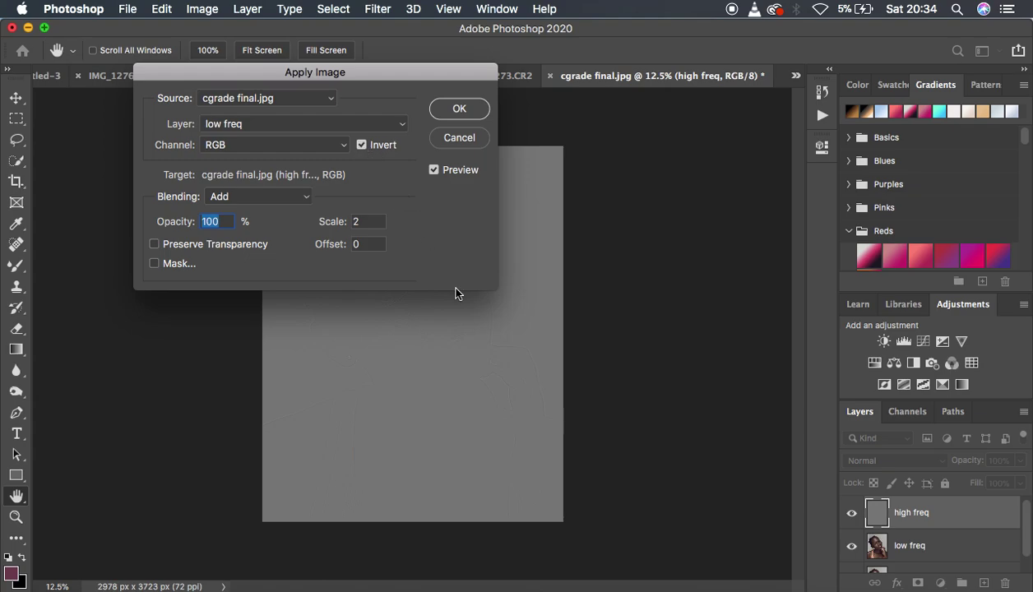
key("super+plus")
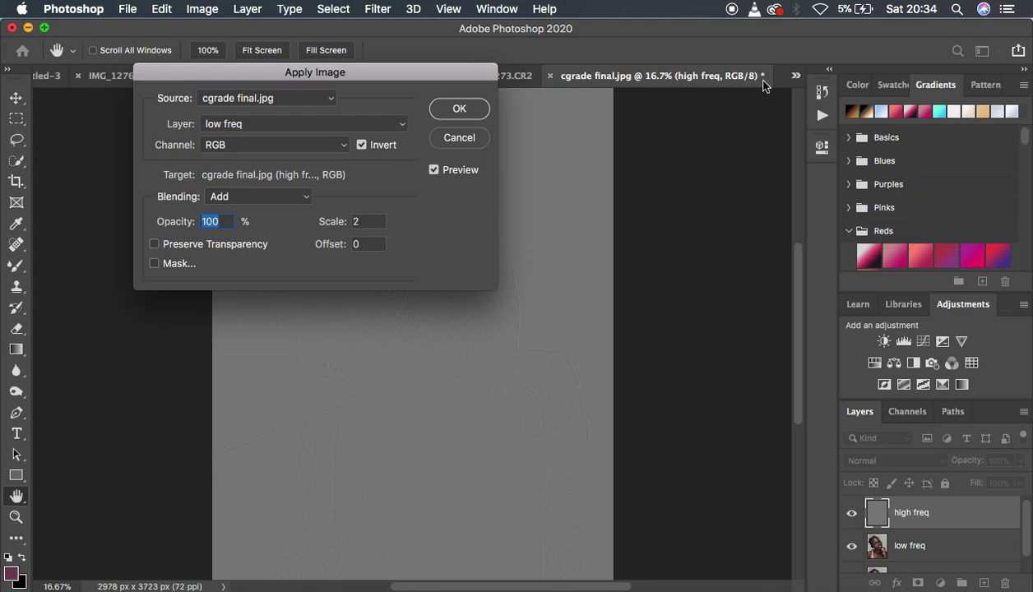
left_click(362, 146)
left_click(280, 197)
left_click(271, 209)
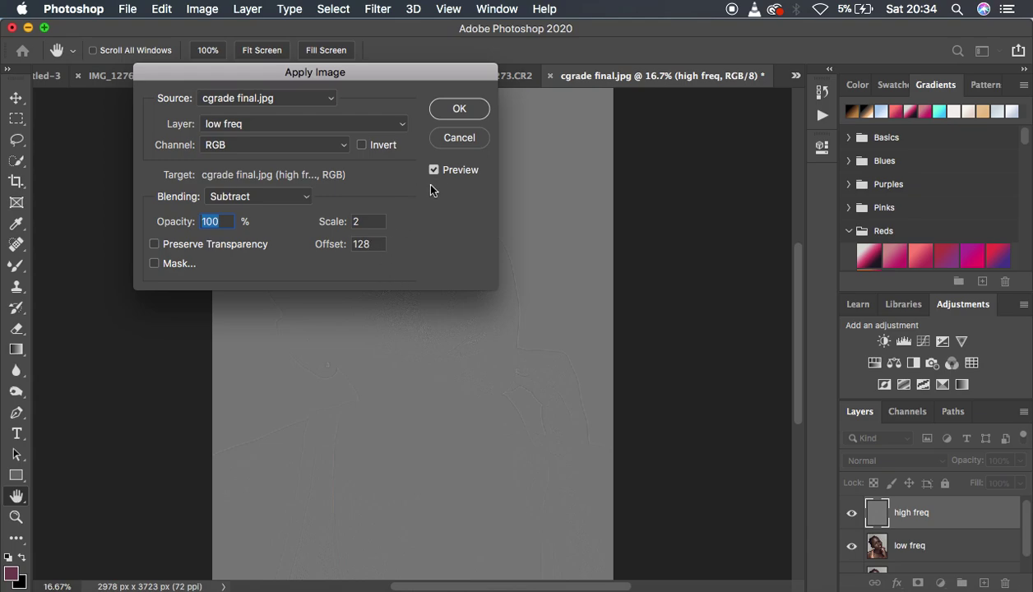
Step: Apply the Subtract settings to the high freq layer and set its blend mode to Linear Light
left_click(459, 110)
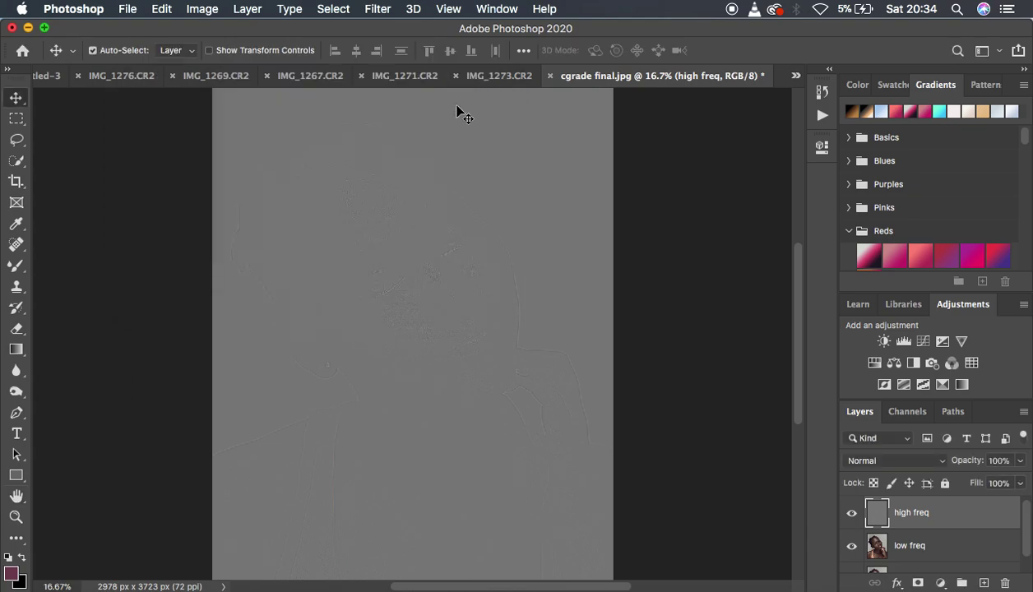
left_click(885, 462)
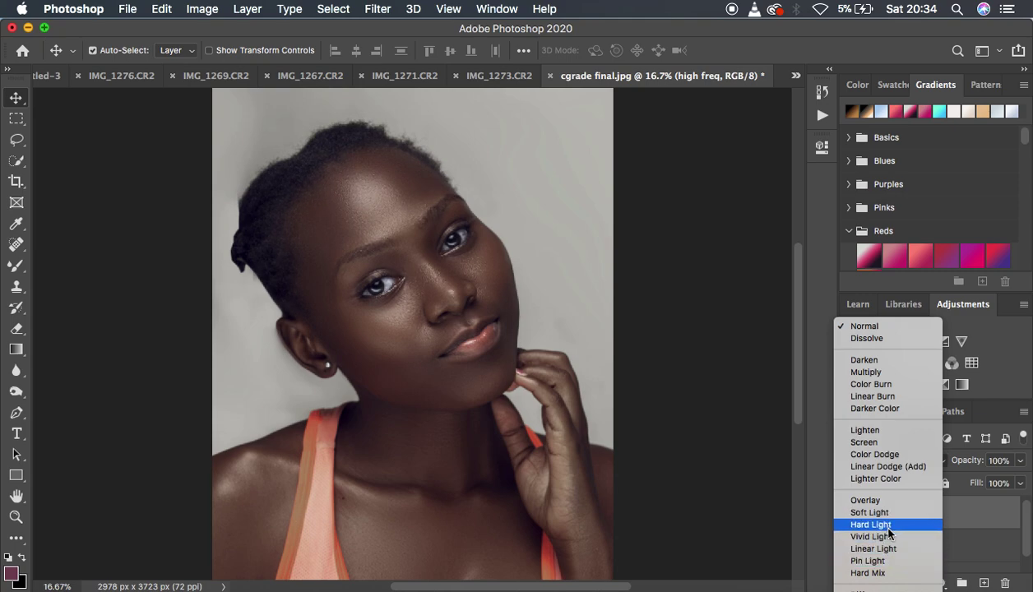
left_click(889, 551)
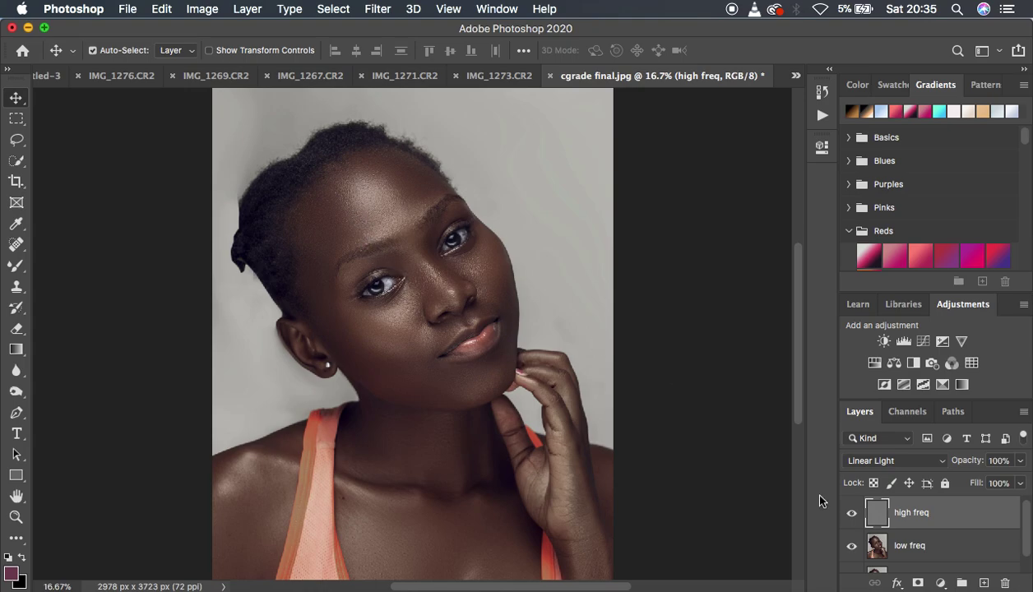
Step: Add a Black & White adjustment layer above high freq and lower its Reds value slightly
left_click(940, 582)
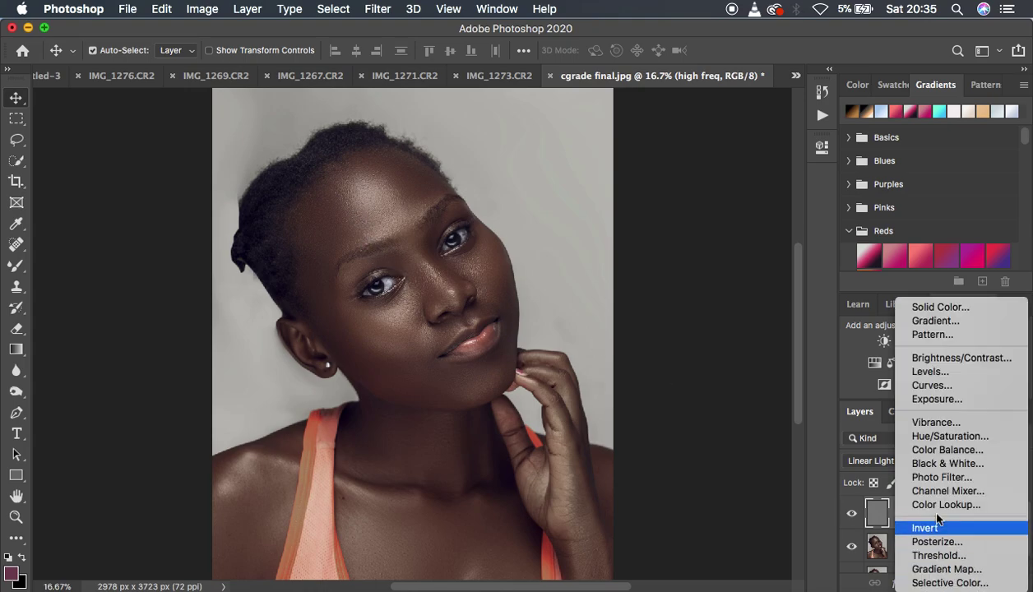
left_click(936, 466)
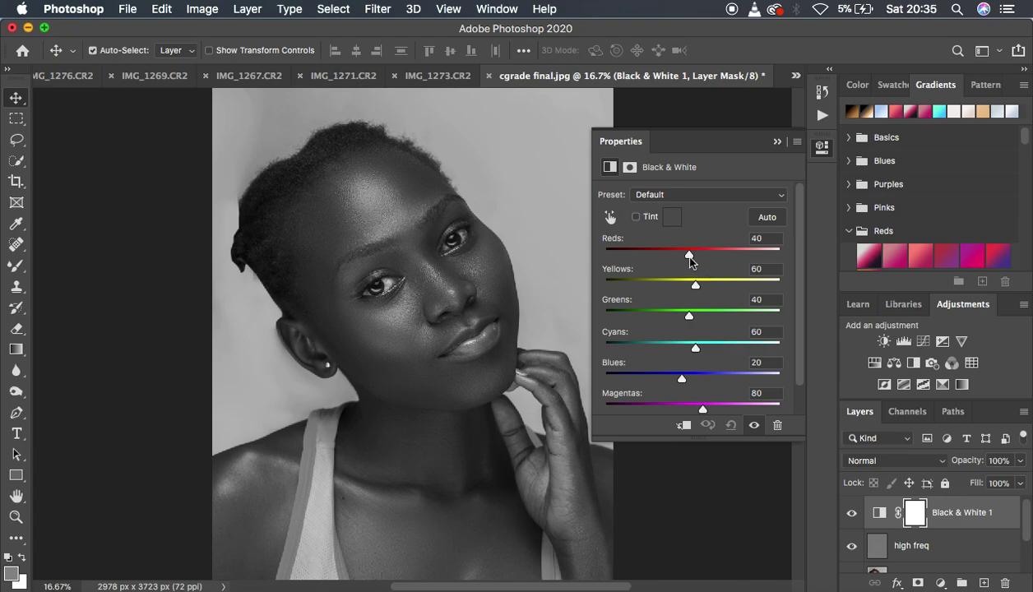
left_click_drag(689, 258, 676, 258)
left_click(777, 144)
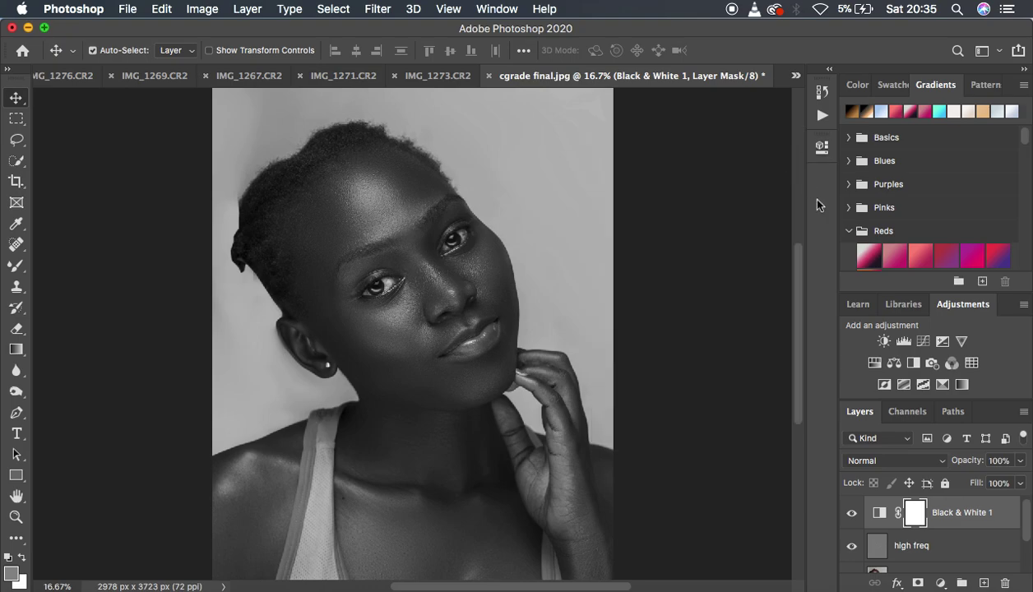
Step: Group the Black & White, high freq and low freq layers and name the group "freq sep"
left_click(983, 530, "super")
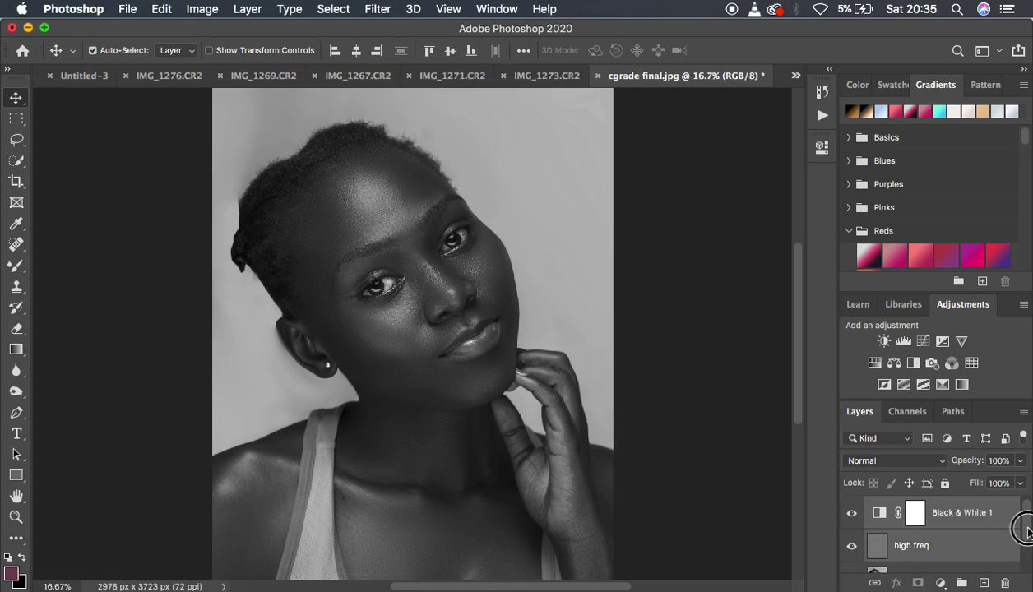
scroll(1024, 535, "down", 1)
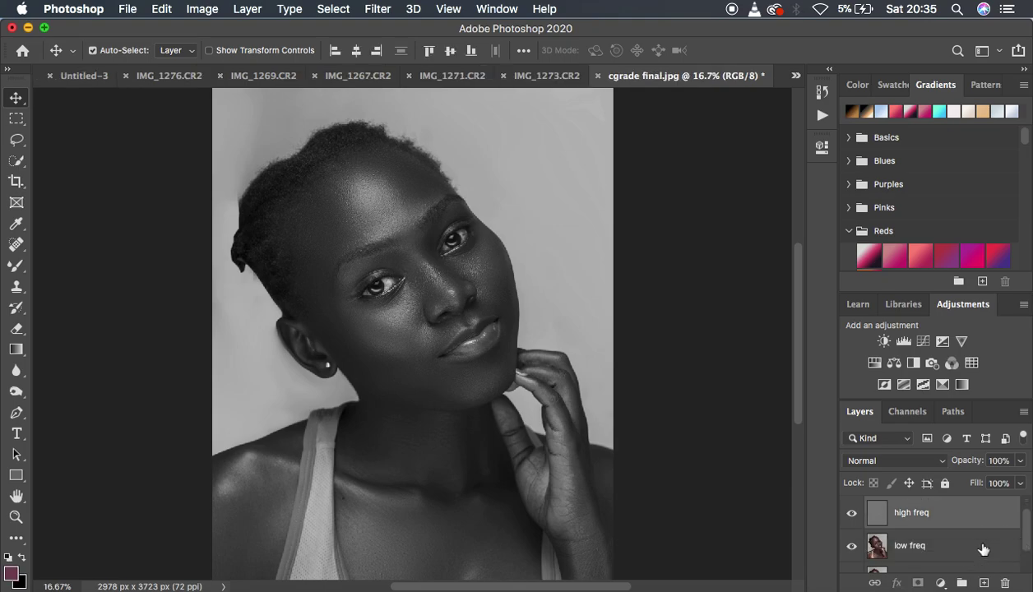
left_click(983, 549, "super")
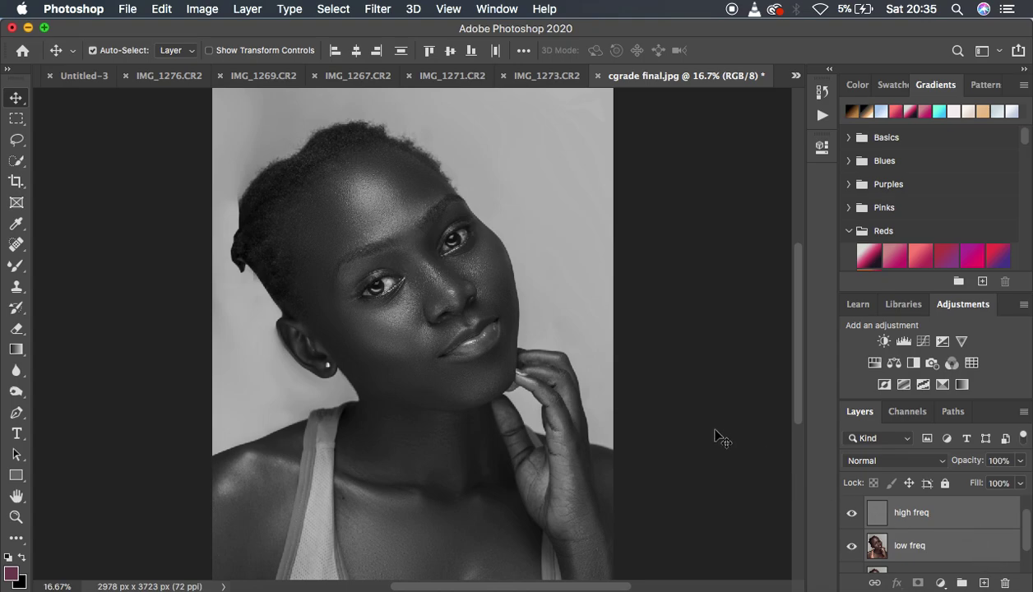
key("super+g")
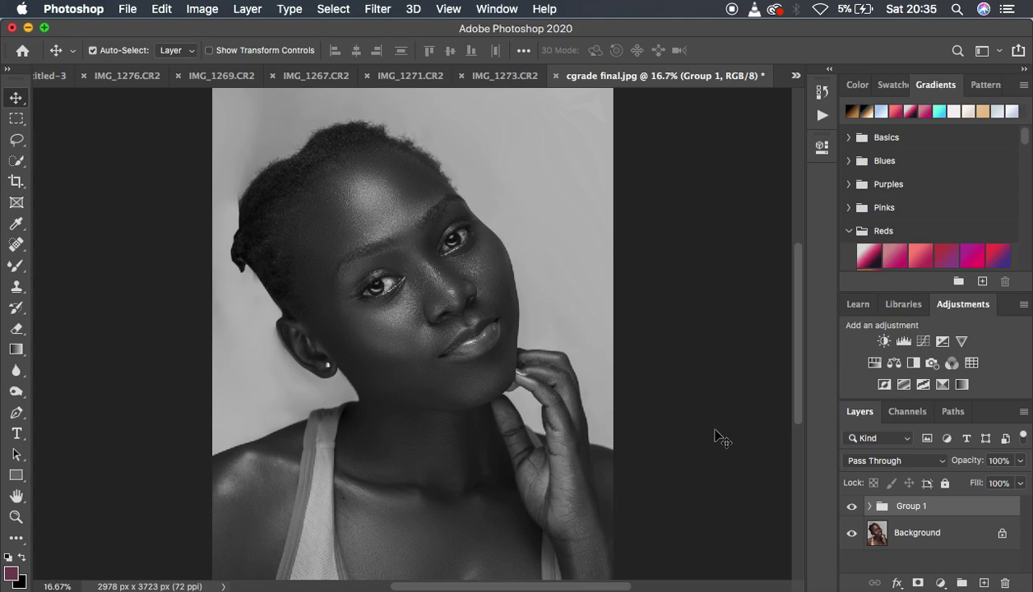
double_click(911, 507)
type("freq sep")
key("Return")
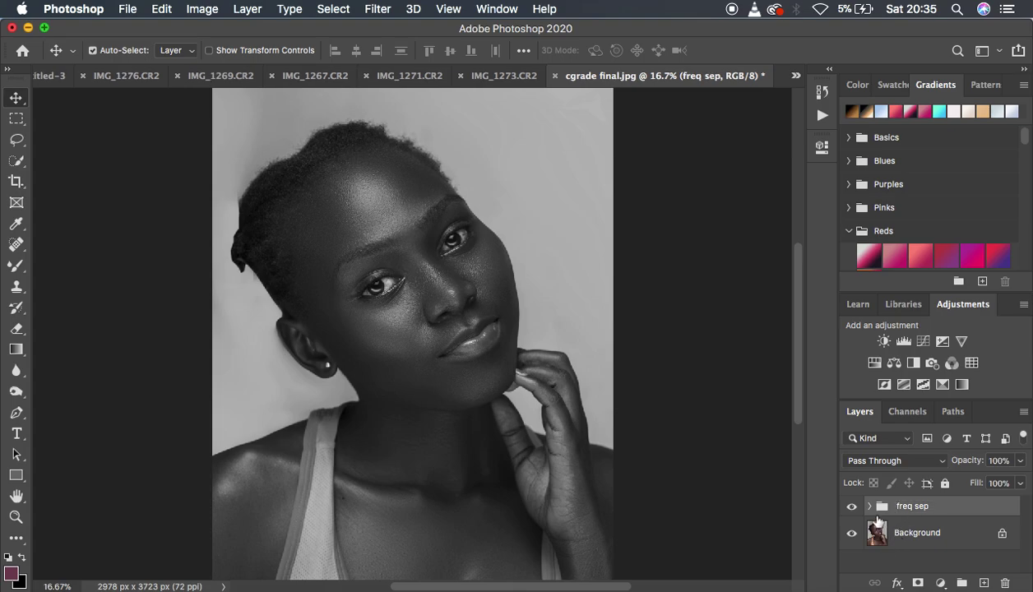
Step: Select the low freq layer inside the freq sep group, then stop recording the 8 bit action and collapse its step list
left_click(869, 507)
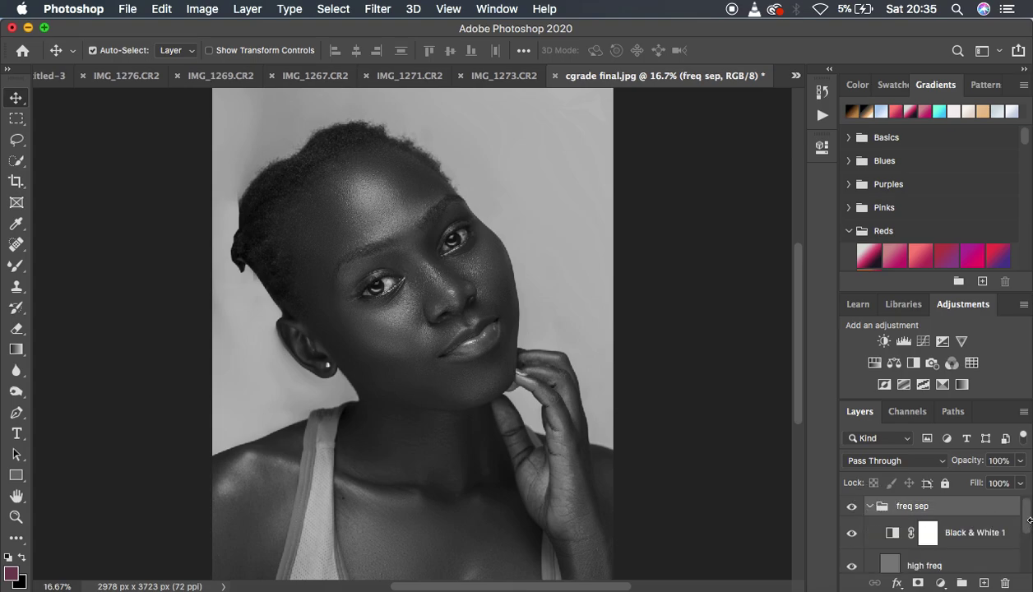
left_click_drag(1022, 522, 1023, 545)
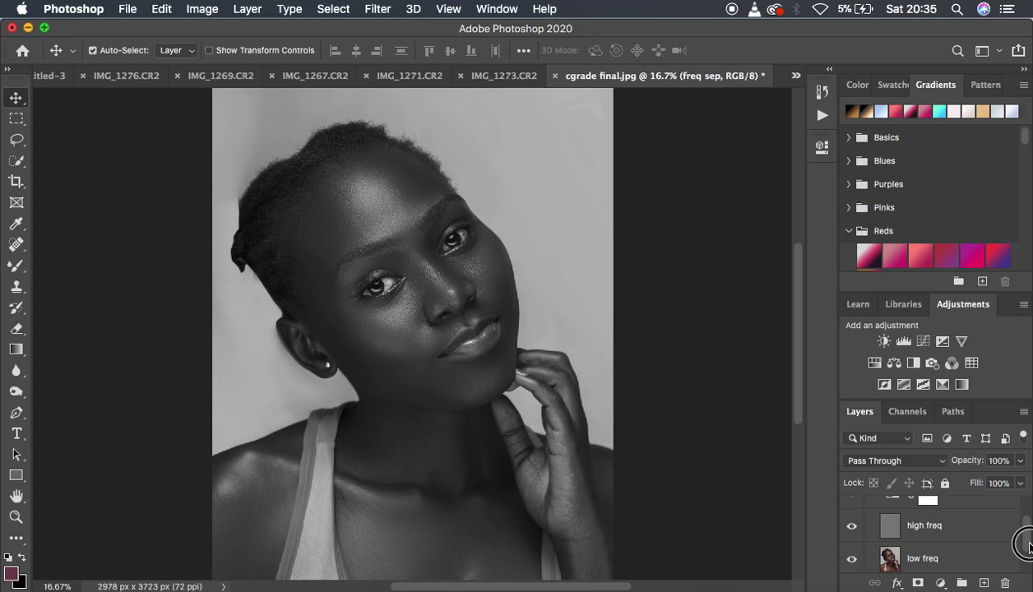
left_click(942, 560)
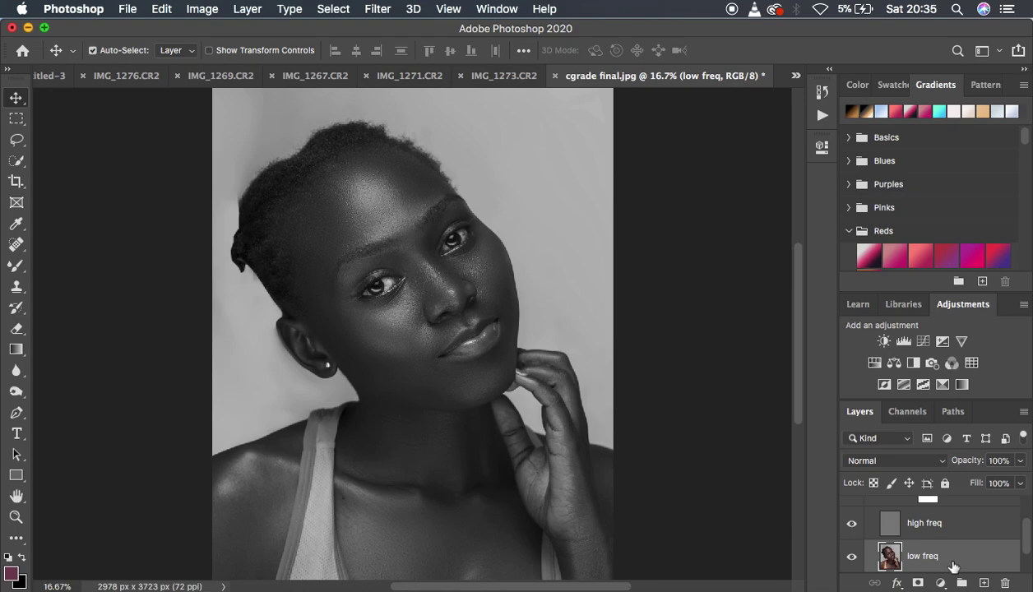
left_click(823, 119)
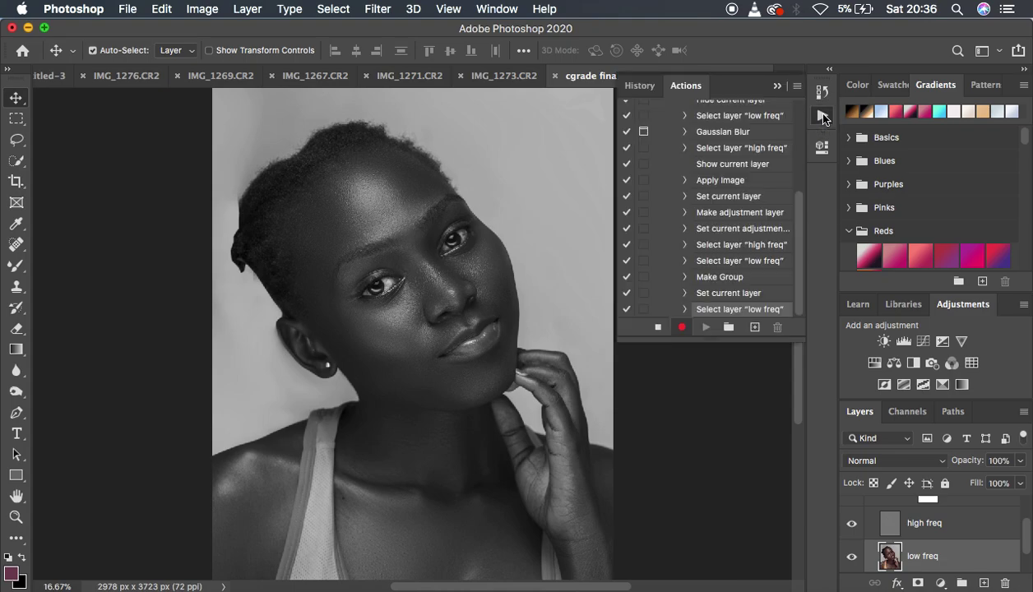
left_click(658, 329)
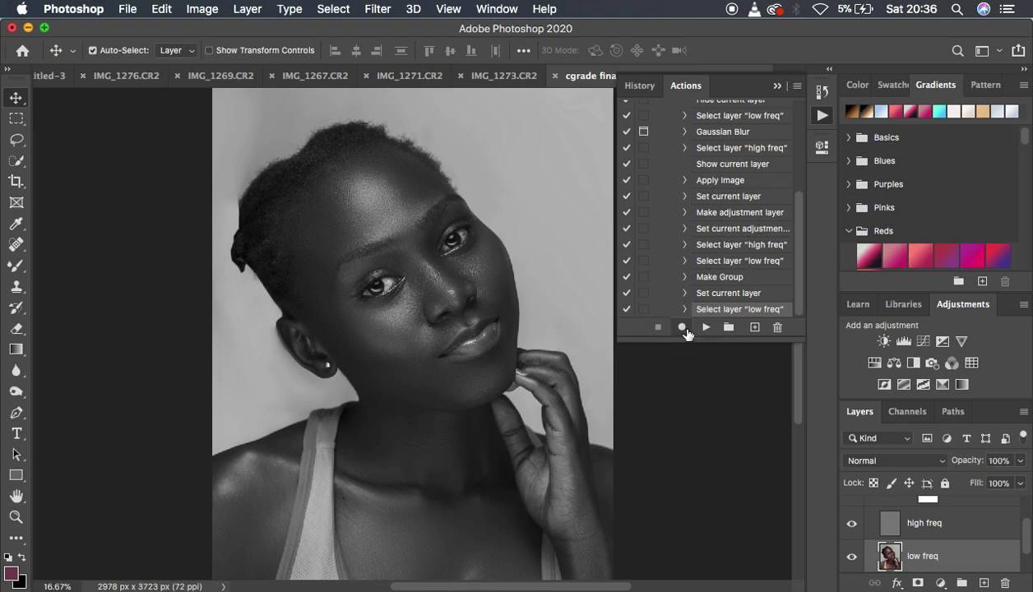
scroll(731, 187, "up", 5)
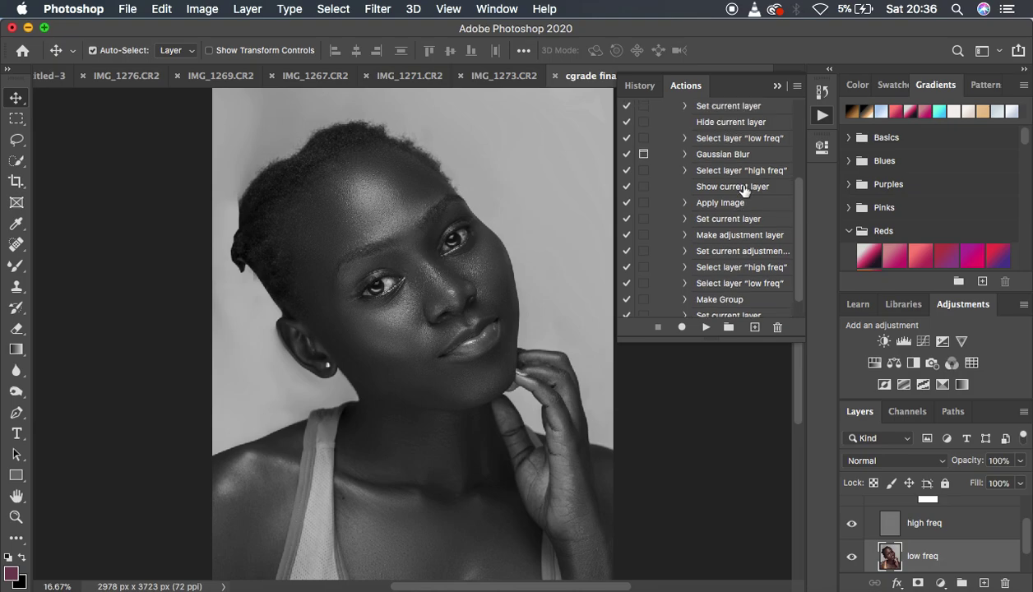
left_click(672, 141)
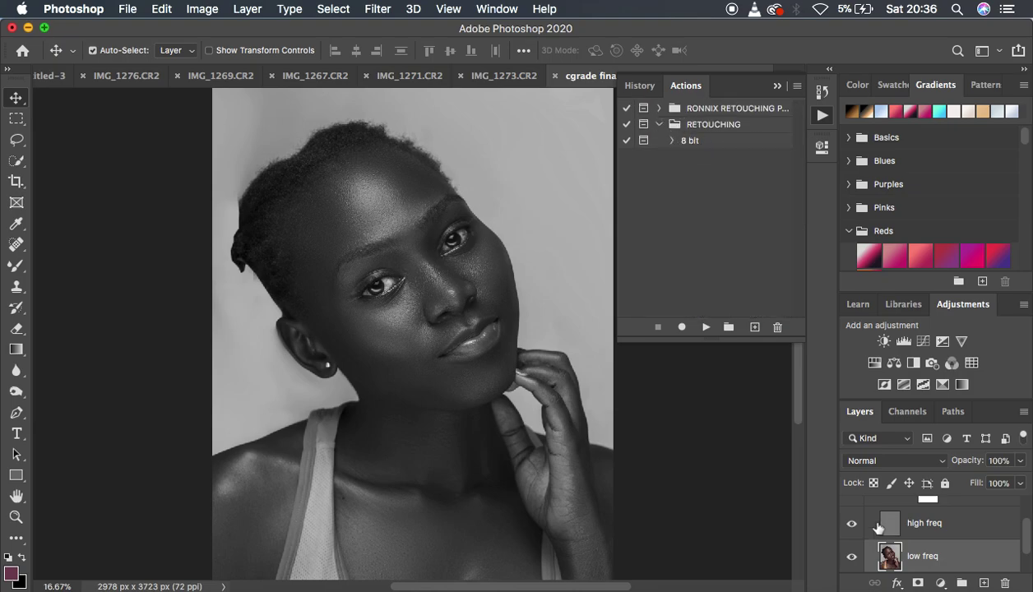
Step: Collapse the freq sep group and delete it with its contents, leaving only the Background layer
scroll(992, 527, "up", 2)
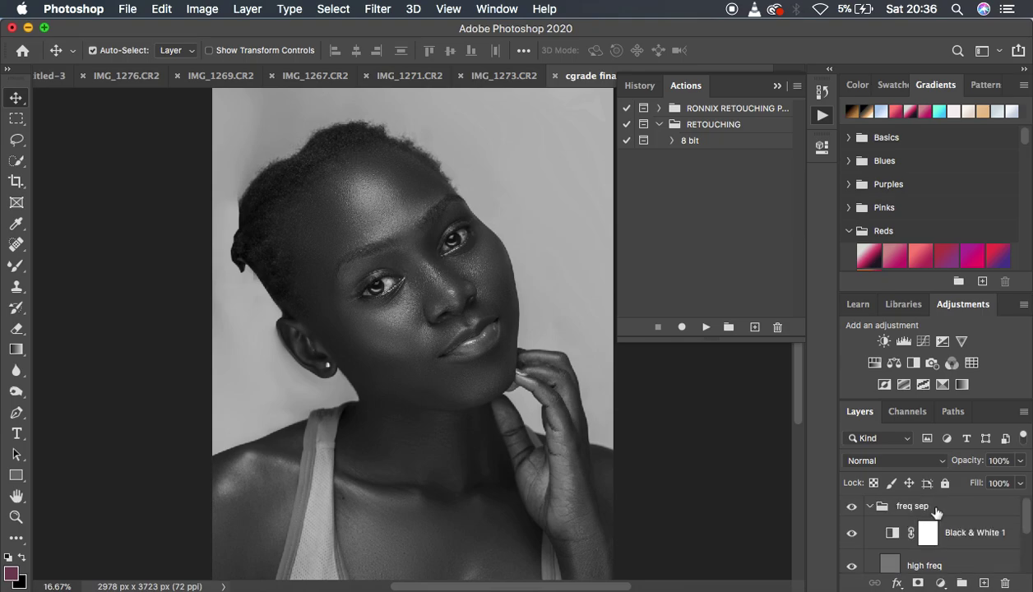
left_click(870, 507)
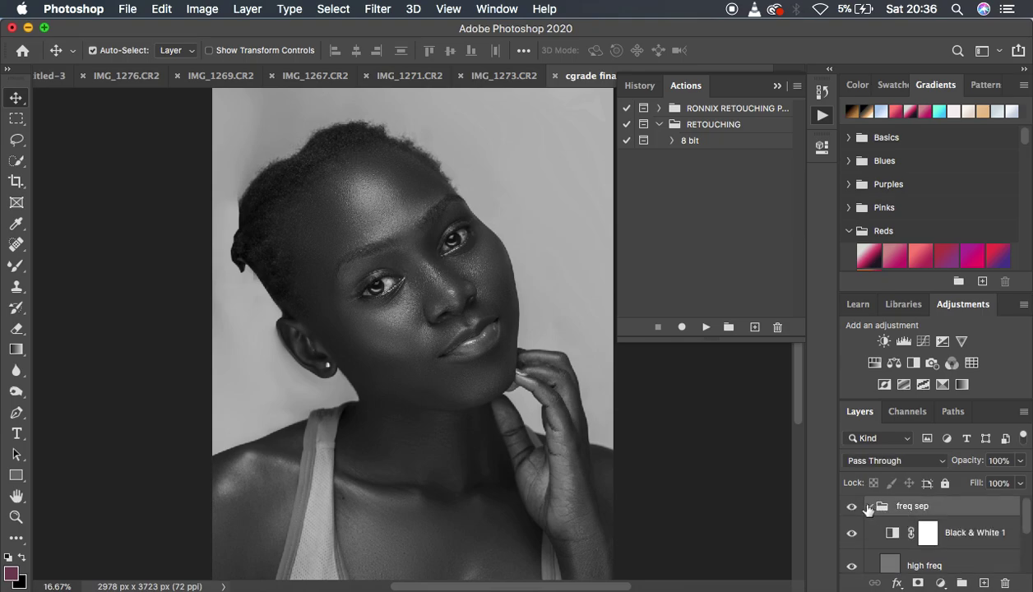
left_click(869, 507)
left_click(936, 507)
left_click_drag(936, 506, 1004, 579)
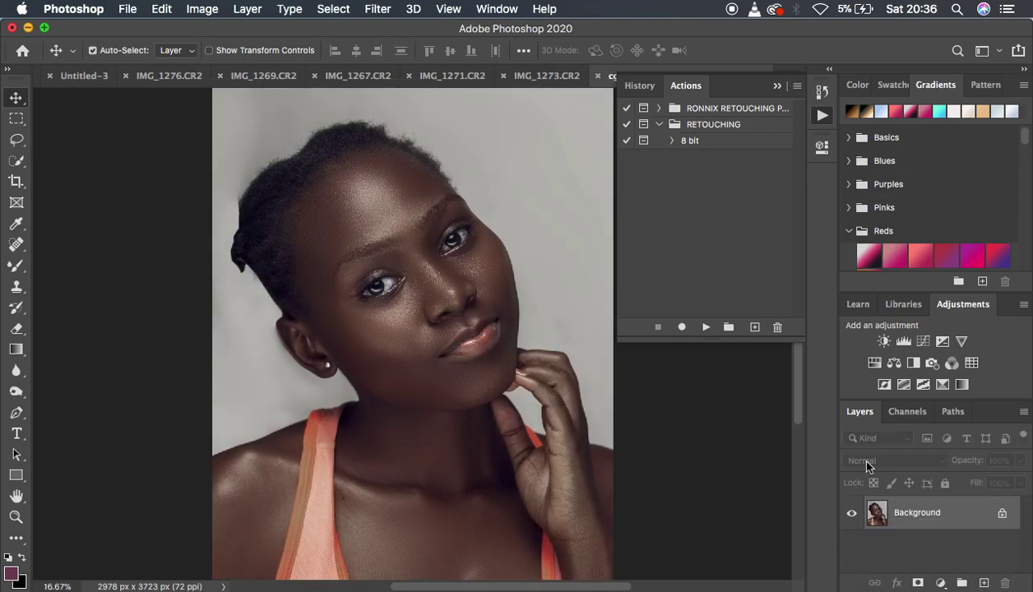
Step: Play the recorded 8 bit action on the Background layer, setting its Gaussian Blur radius to 4.3 pixels
left_click(703, 143)
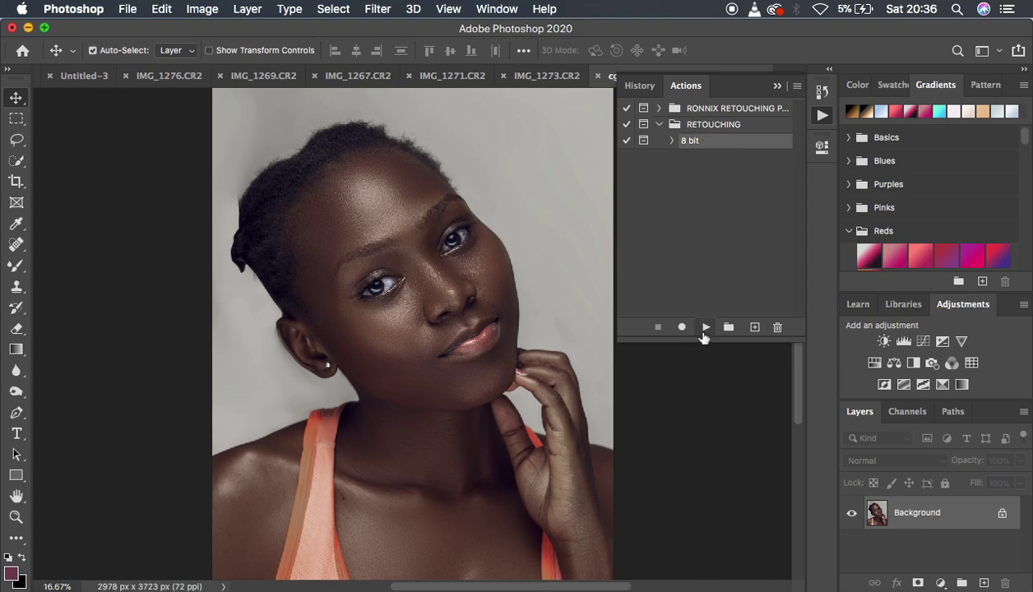
left_click(705, 329)
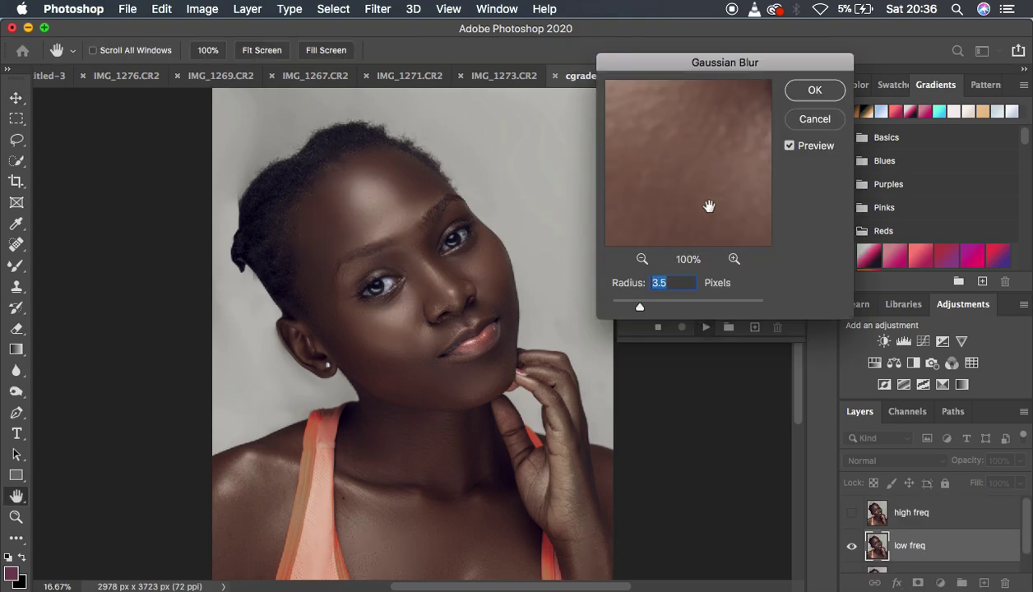
mouse_move(642, 308)
left_mouse_down()
mouse_move(630, 307)
mouse_move(647, 309)
left_mouse_up()
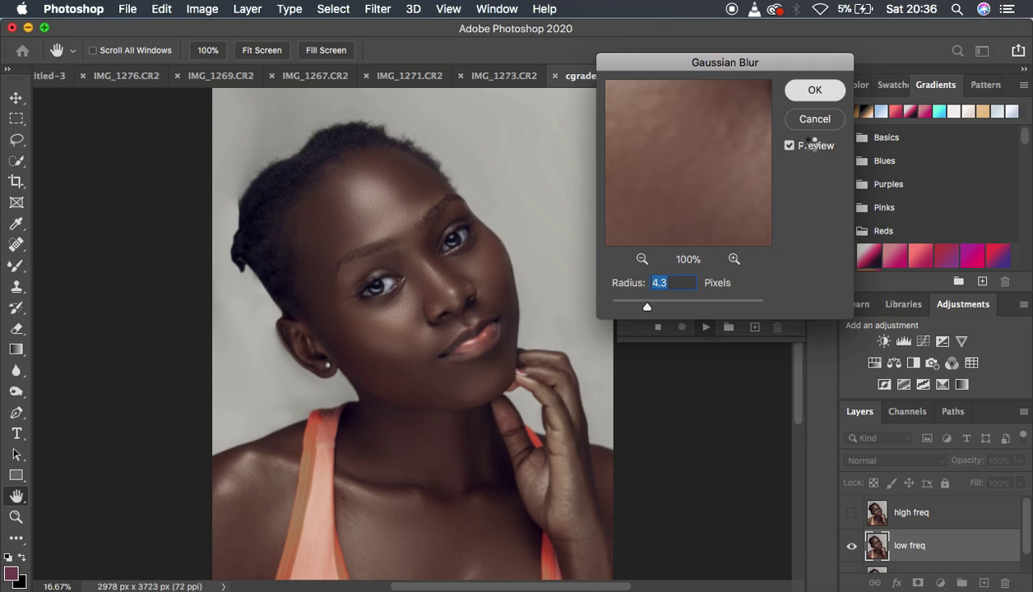
key("Return")
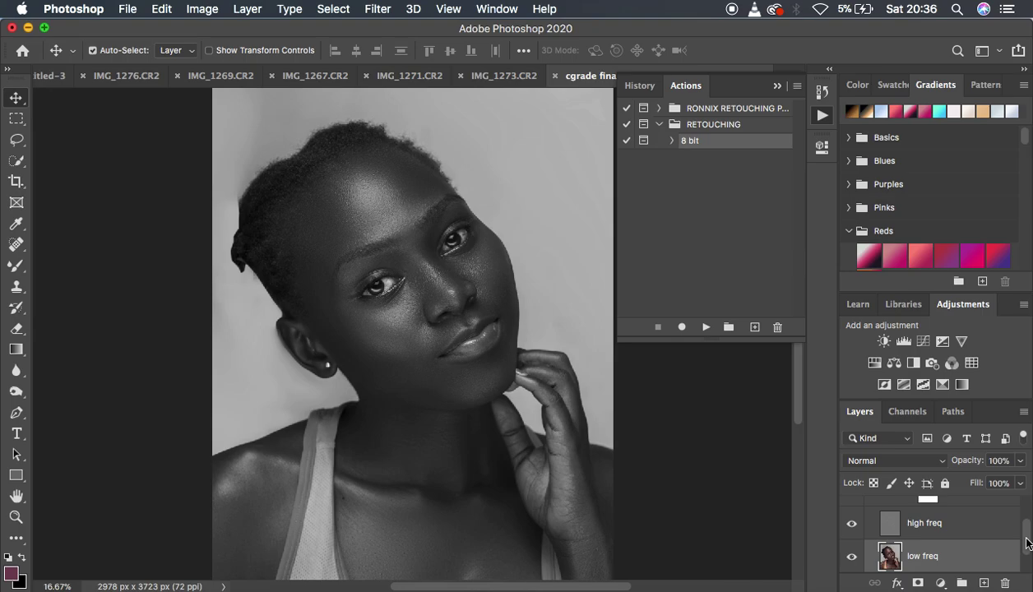
Step: Delete the freq sep group produced by the test run with its contents and collapse the action list
scroll(1027, 543, "up", 3)
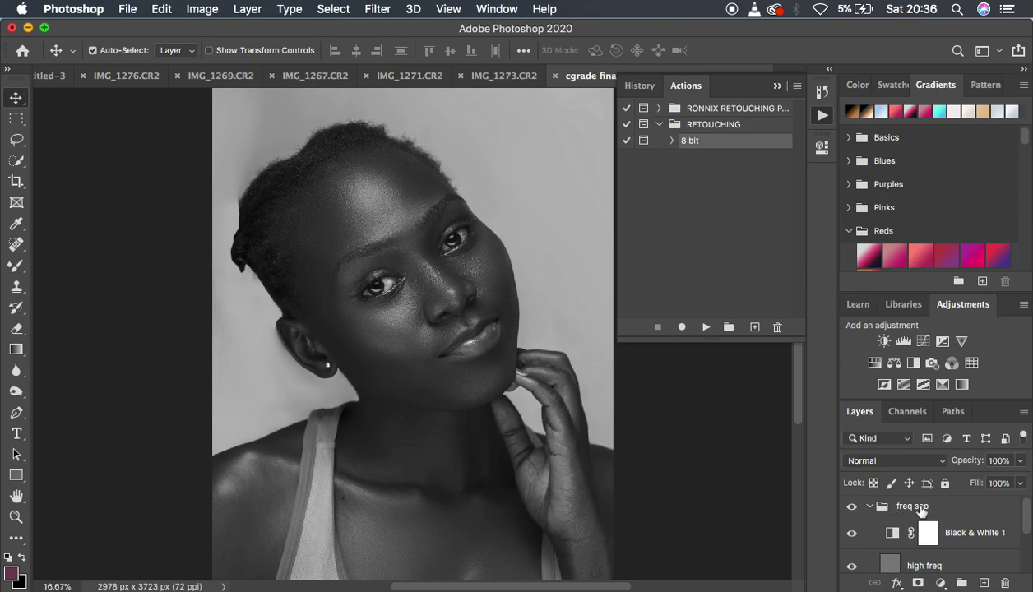
left_click_drag(903, 505, 1005, 584)
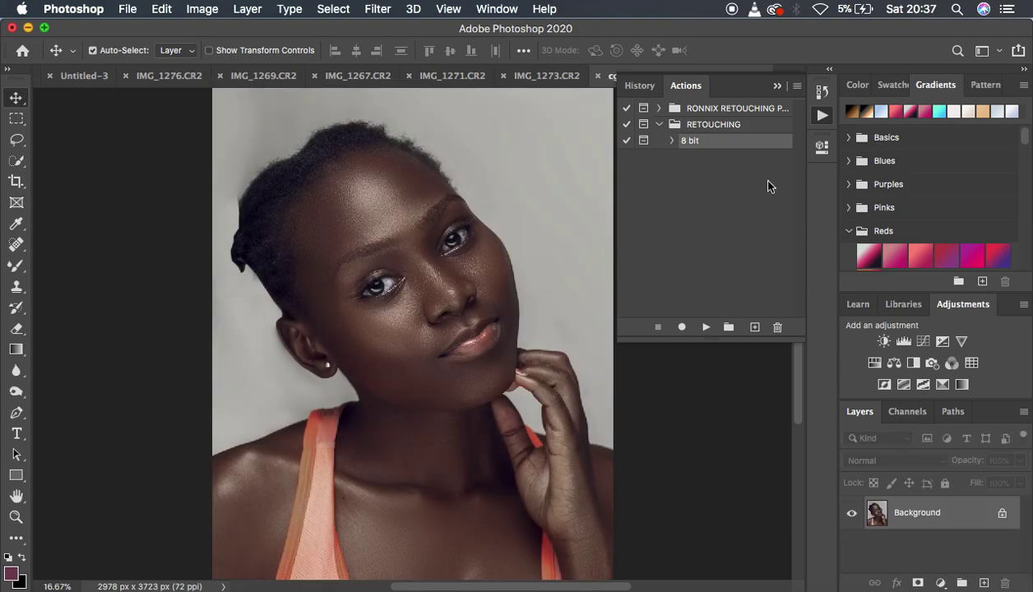
left_click(776, 86)
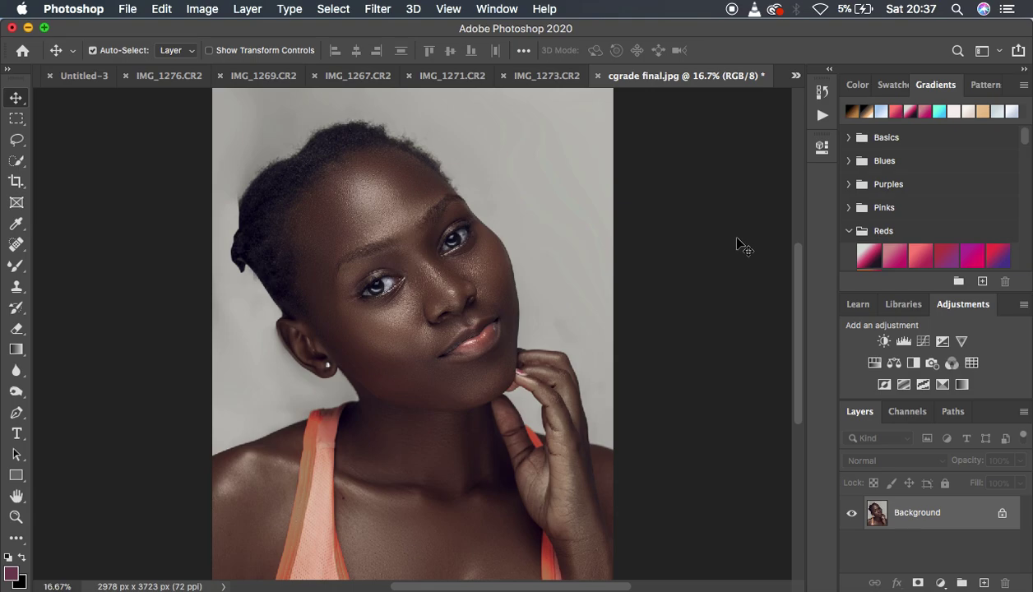
Step: Add a Black & White adjustment layer above Background, set its blend mode to Multiply and its opacity to 11%
left_click(940, 583)
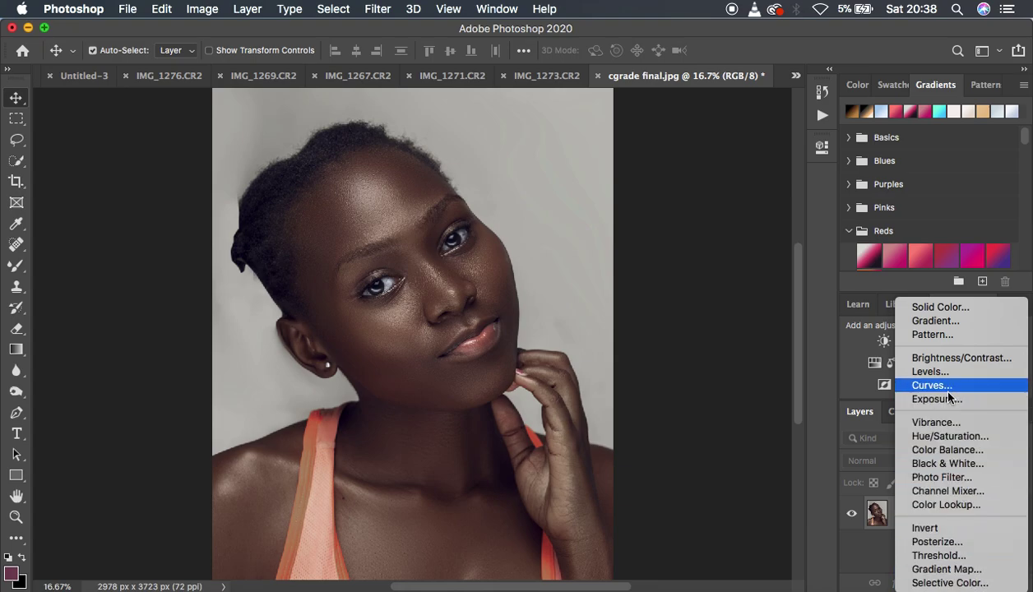
left_click(942, 466)
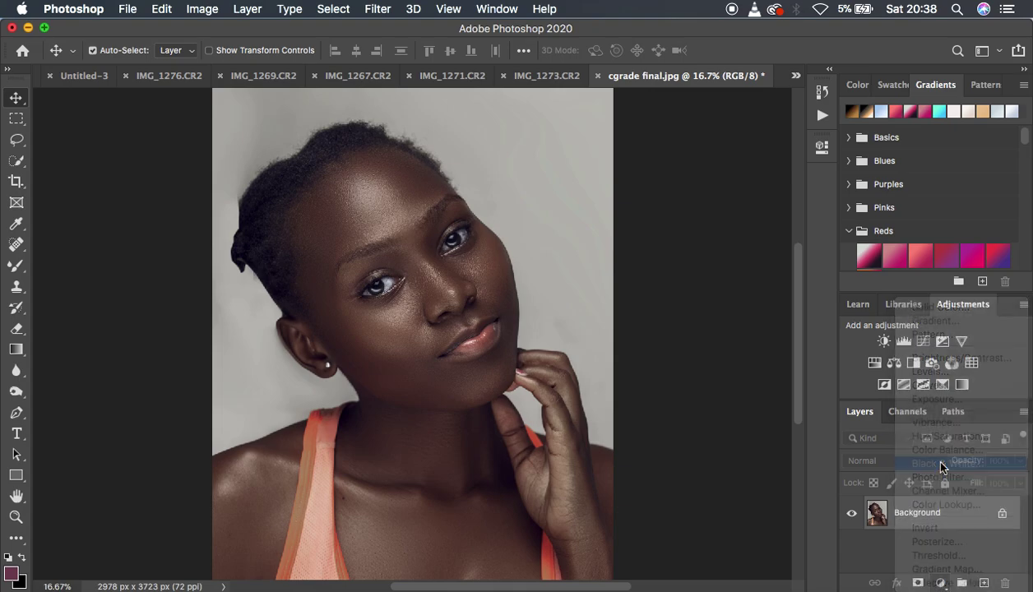
left_click(895, 459)
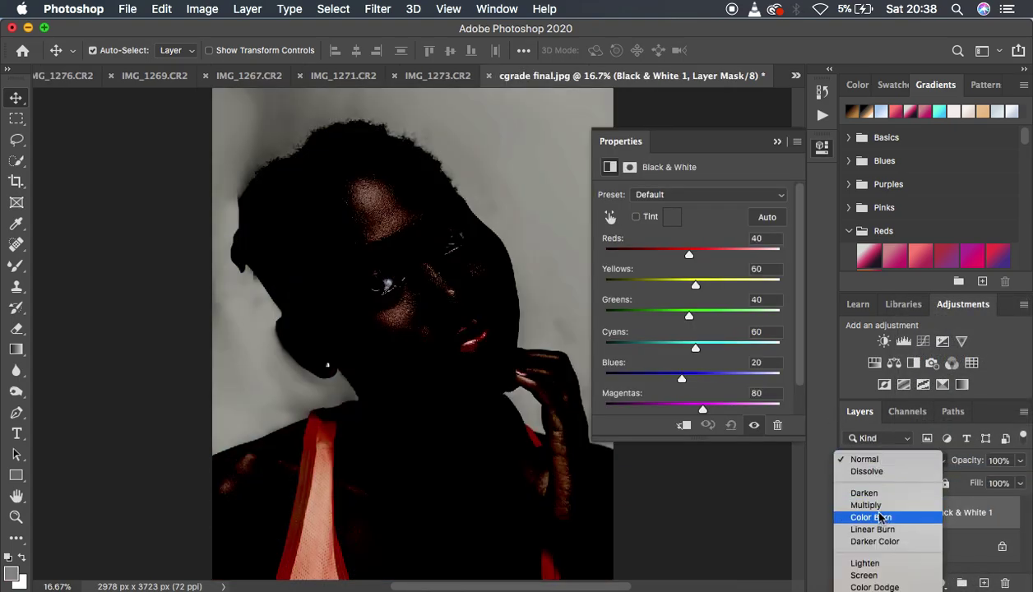
left_click(868, 505)
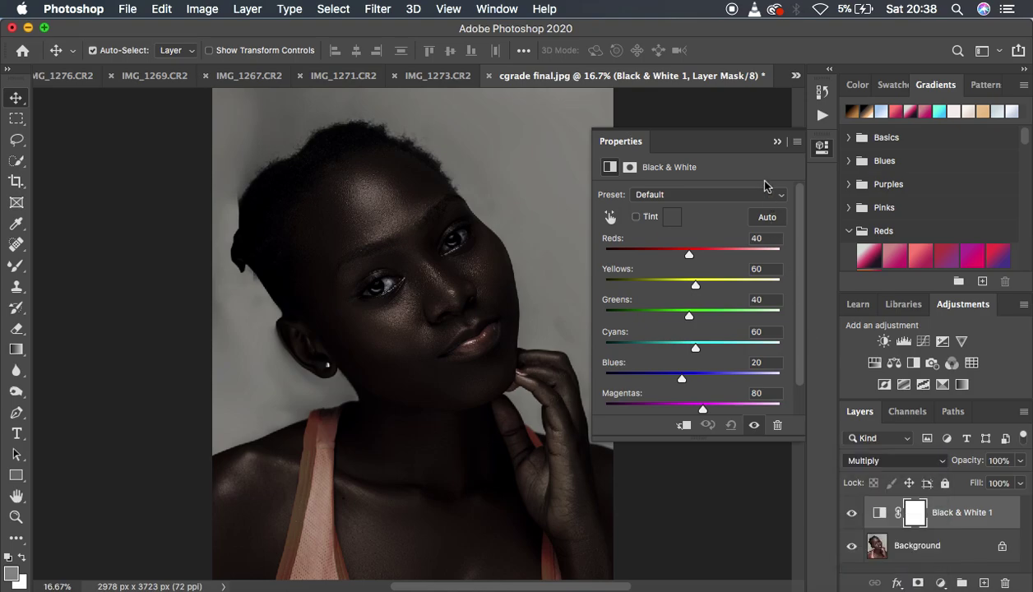
left_click(777, 142)
left_click(1019, 461)
left_click_drag(1020, 480, 955, 485)
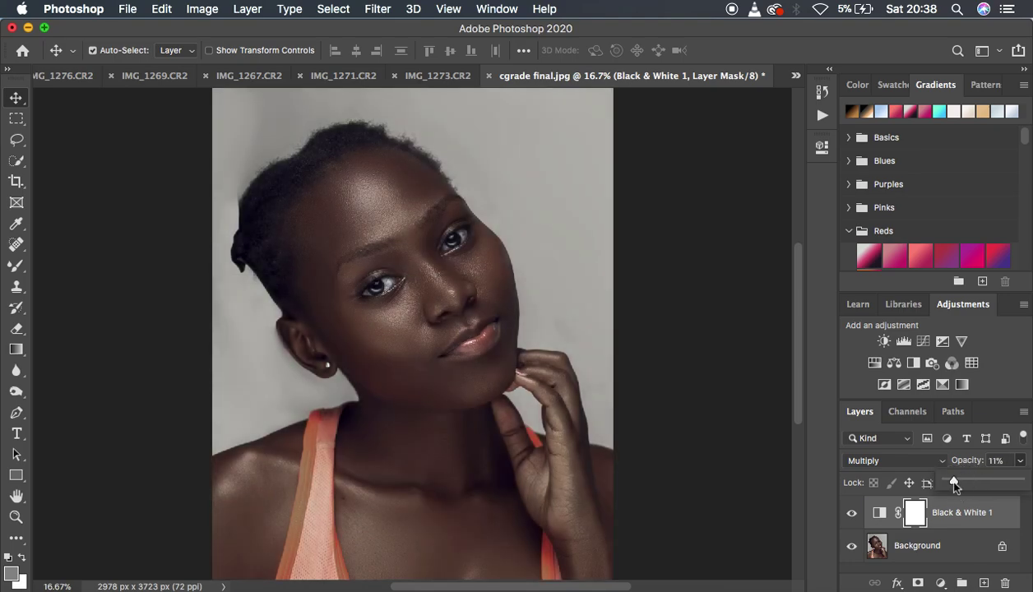
Step: Add a Selective Color adjustment layer, raising Yellow in the Reds and setting the Blacks to Yellow -14% and Black -2%
left_click(940, 583)
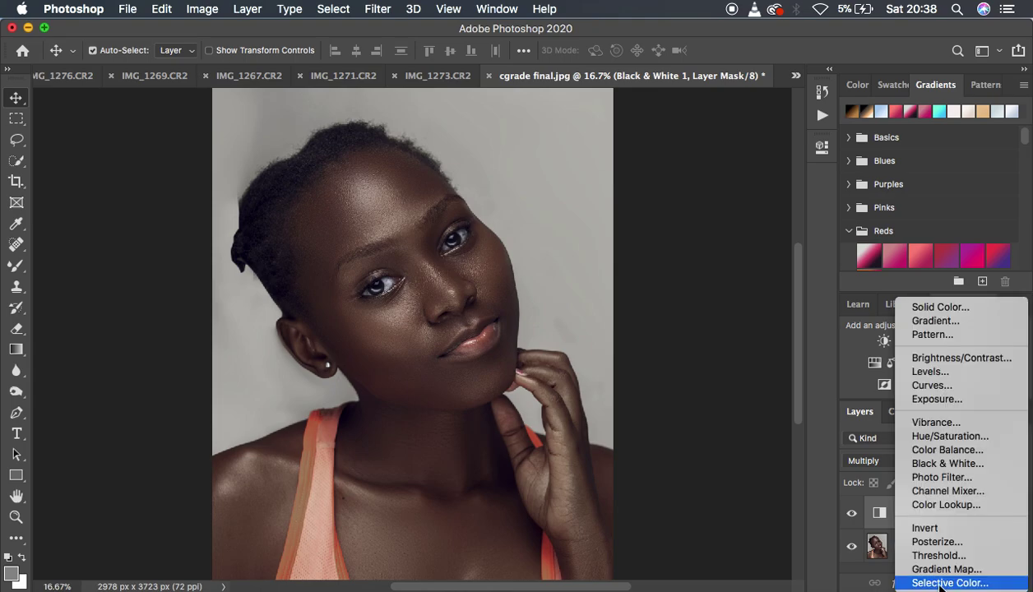
key("Escape")
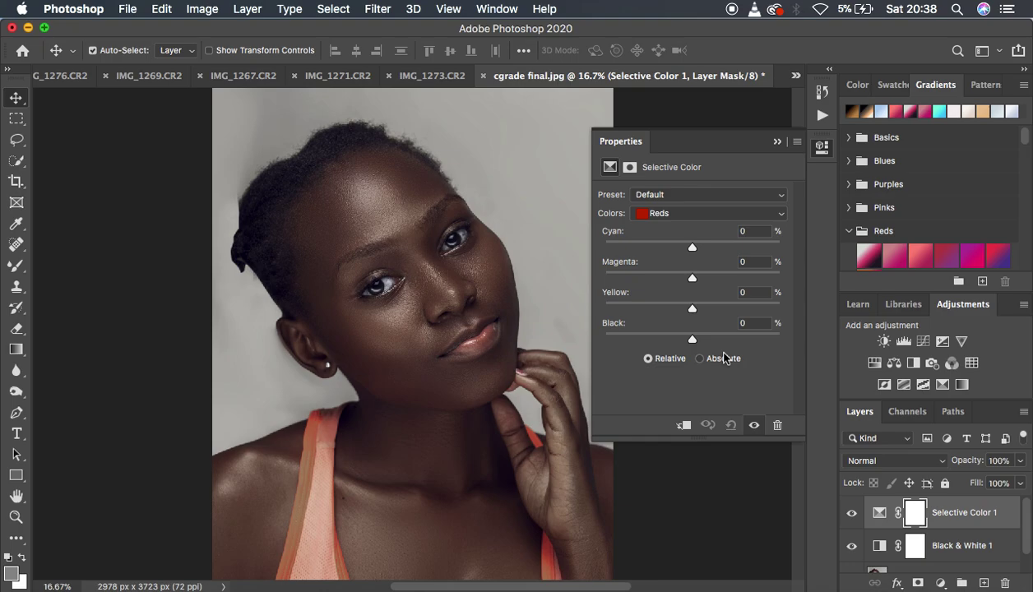
left_click_drag(691, 308, 715, 310)
left_click(701, 216)
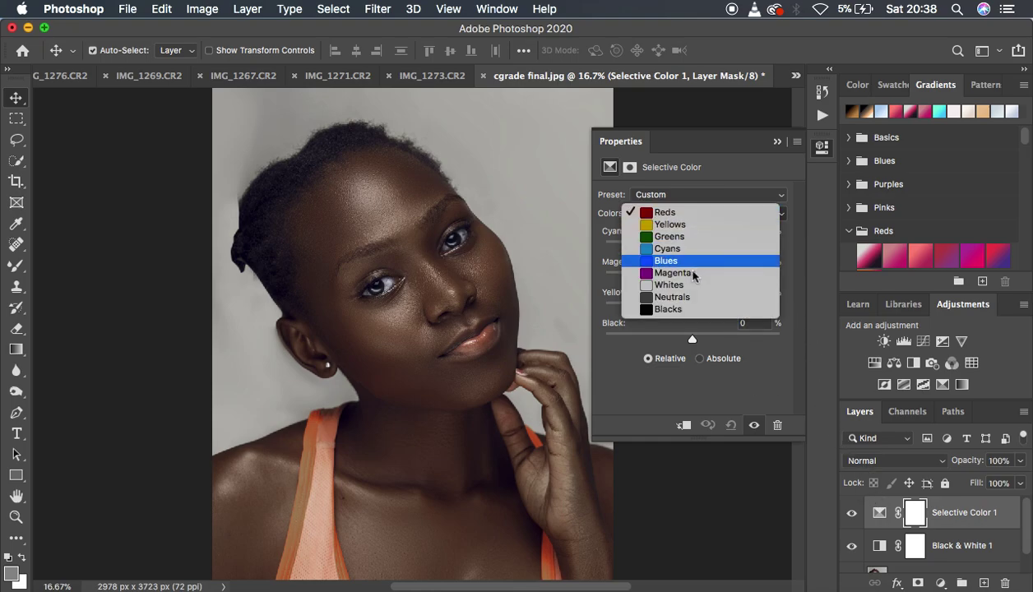
left_click(694, 311)
left_click_drag(694, 341, 680, 315)
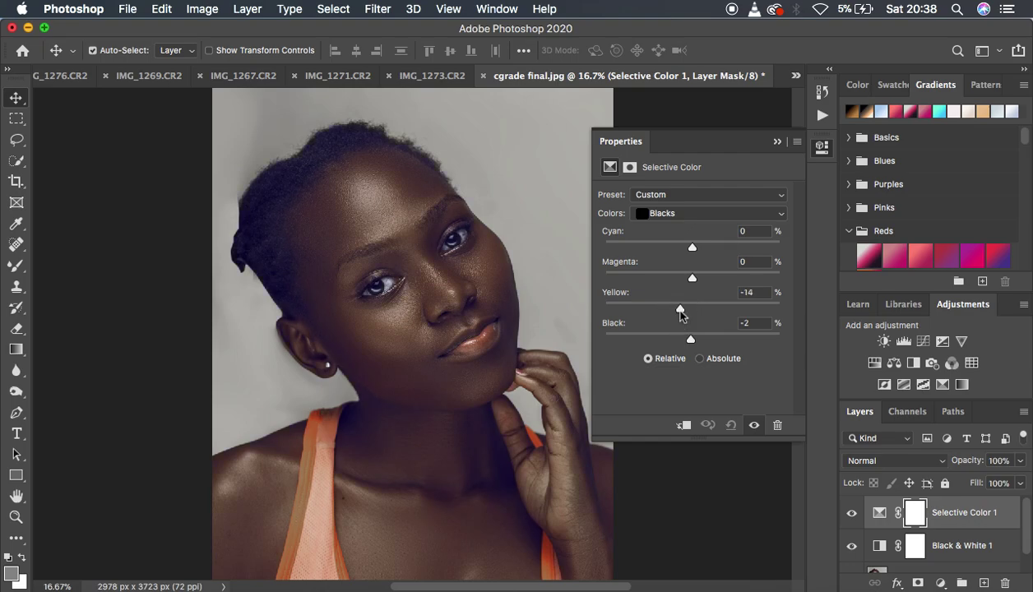
left_click(776, 143)
Step: Add a Color Balance adjustment layer and shift its midtones slightly from yellow towards blue
left_click(938, 583)
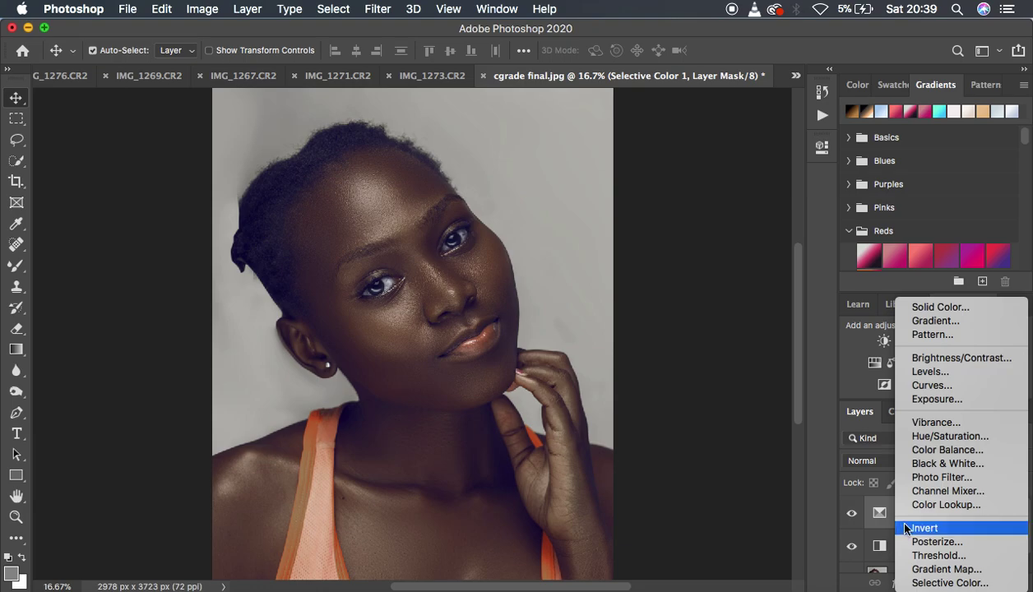
left_click(951, 450)
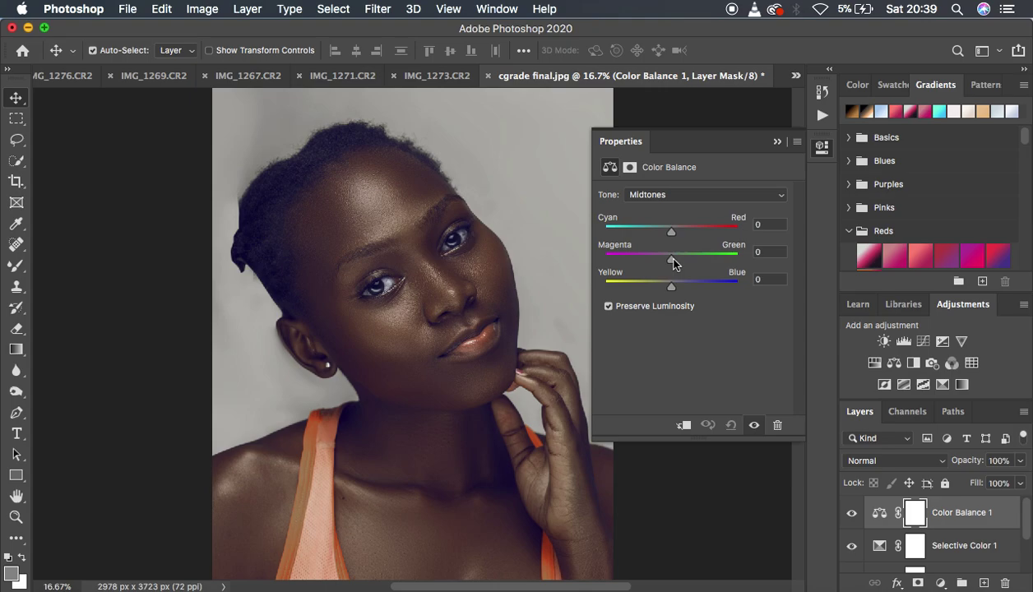
left_click_drag(673, 289, 681, 287)
left_click(777, 145)
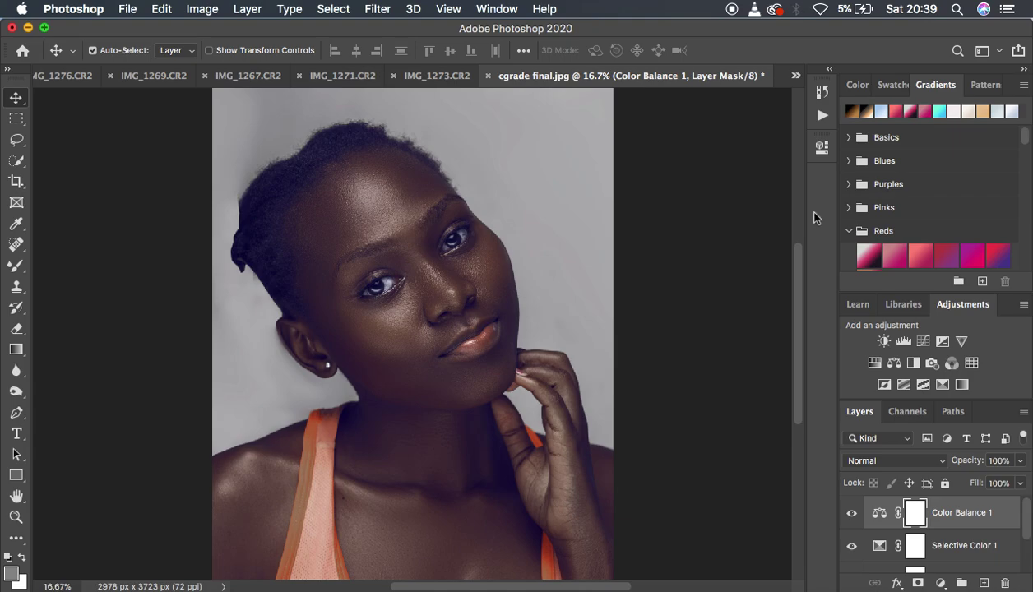
mouse_move(1027, 527)
left_mouse_down()
mouse_move(1027, 537)
mouse_move(1027, 523)
left_mouse_up()
mouse_move(1026, 523)
left_mouse_down()
mouse_move(1026, 544)
mouse_move(1030, 512)
left_mouse_up()
Step: Export the color grade as color lookup tables in CUBE format with the description "test lut"
left_click(128, 14)
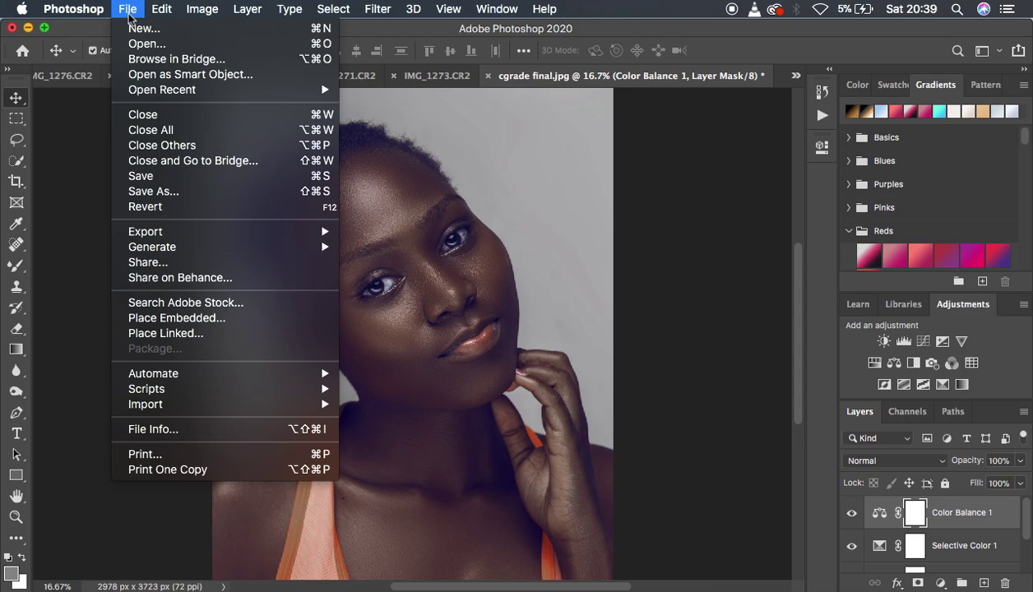
mouse_move(181, 235)
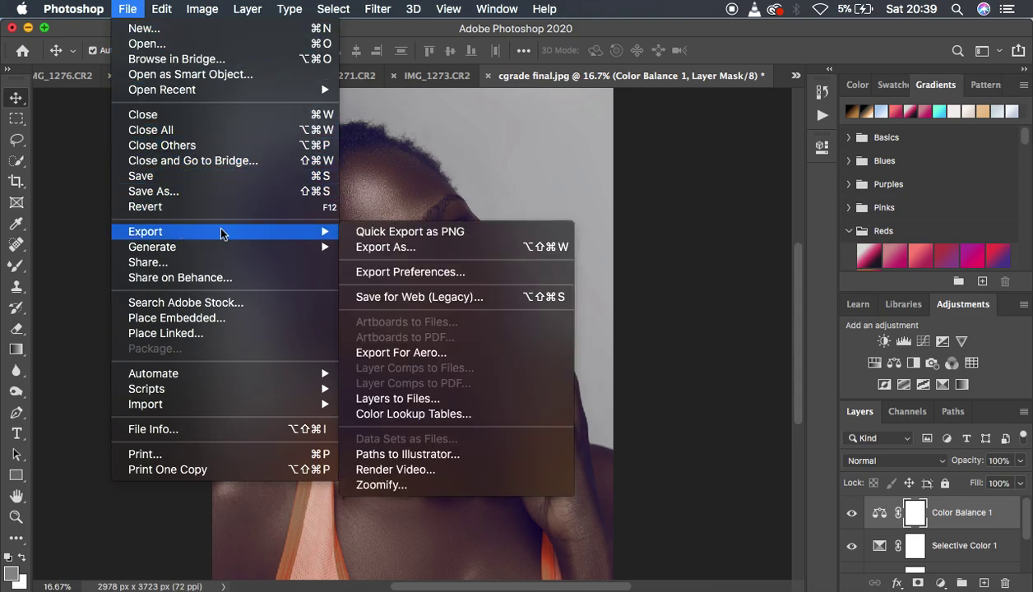
left_click(441, 413)
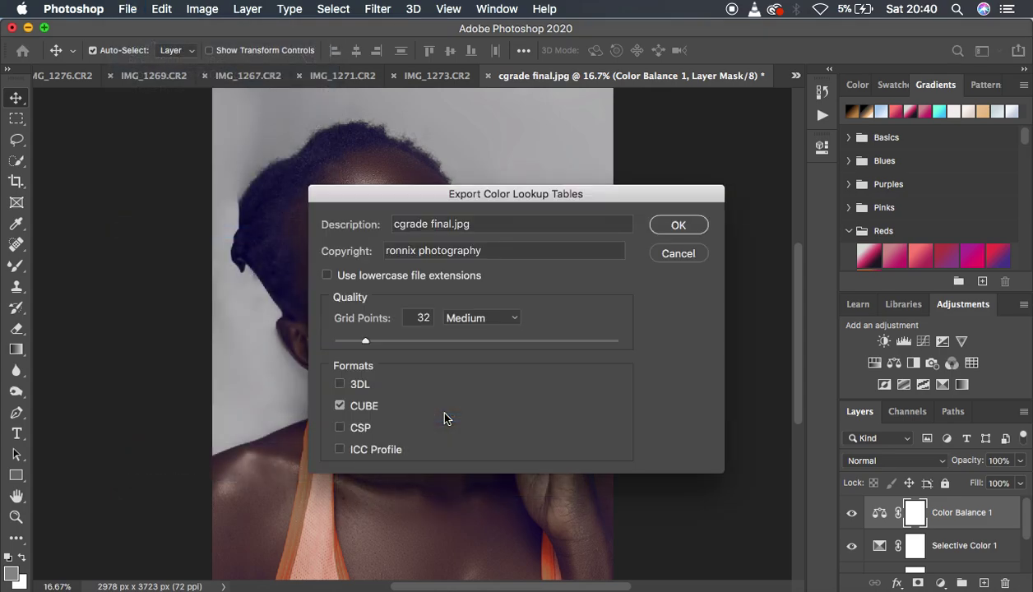
left_click_drag(570, 193, 667, 104)
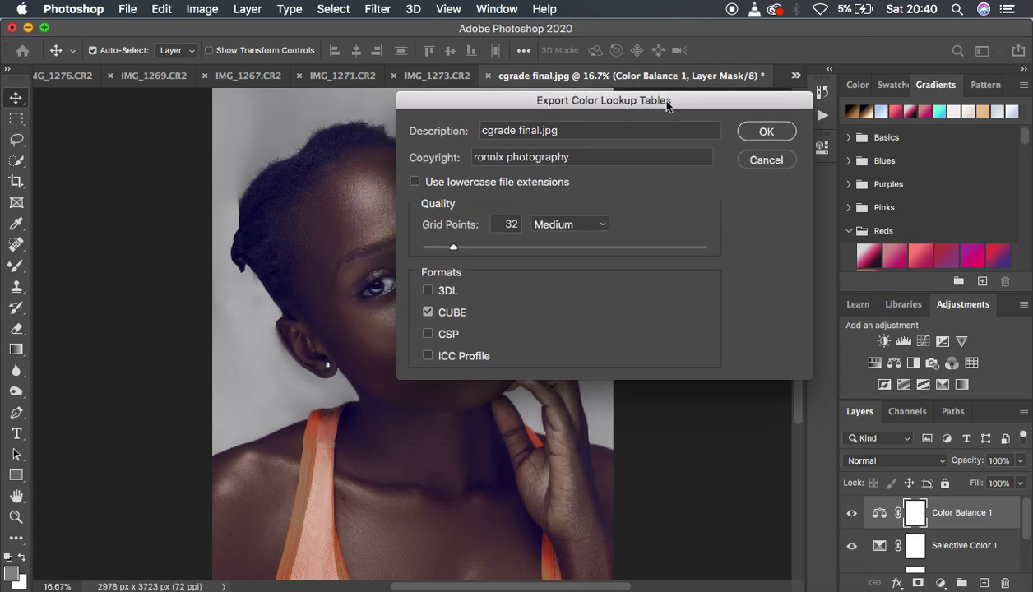
left_click(591, 132)
left_click_drag(585, 132, 473, 138)
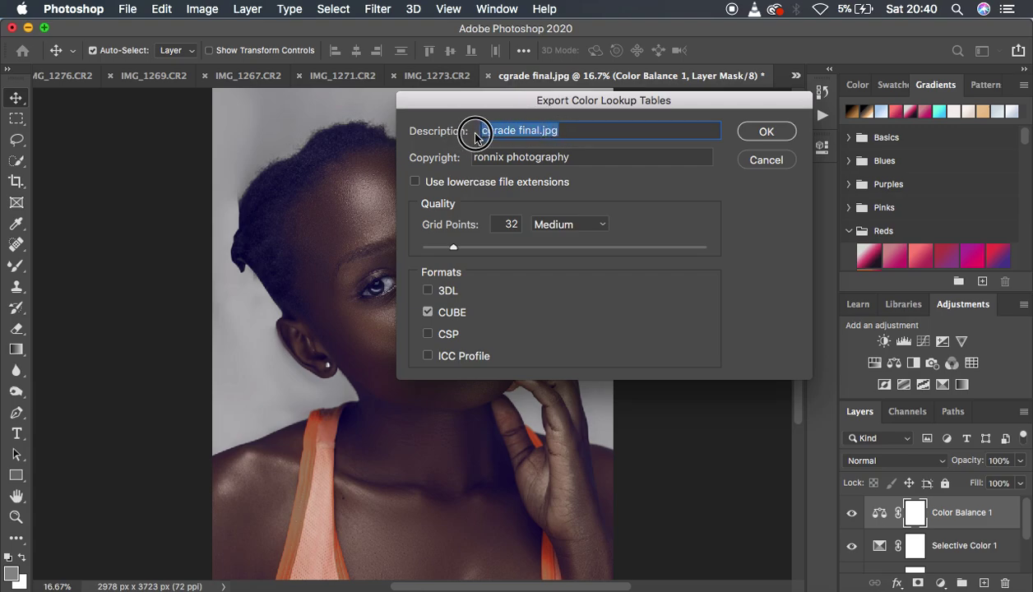
key("BackSpace")
type("te")
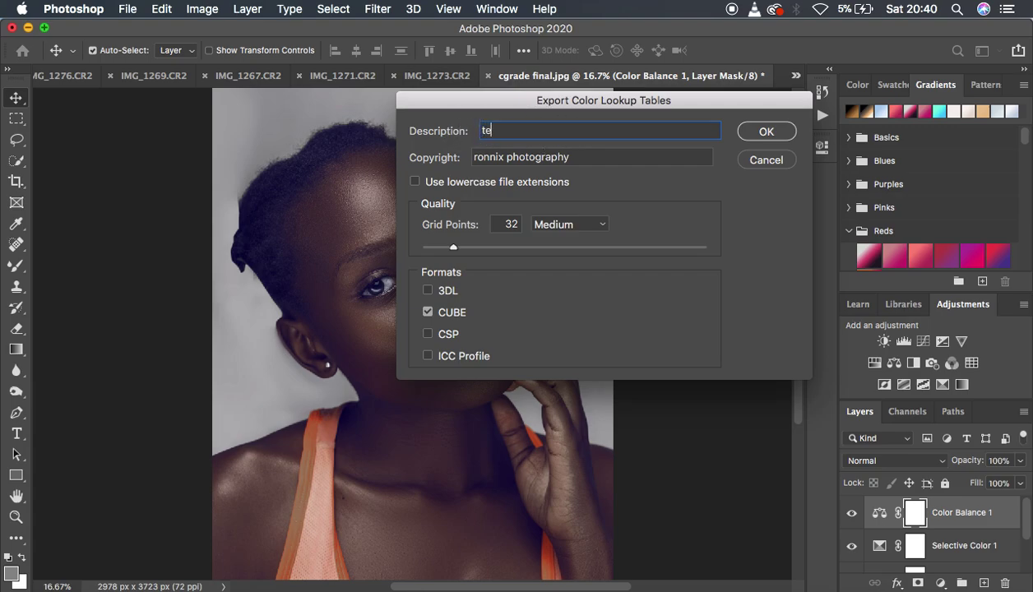
type("st lut")
left_click(761, 133)
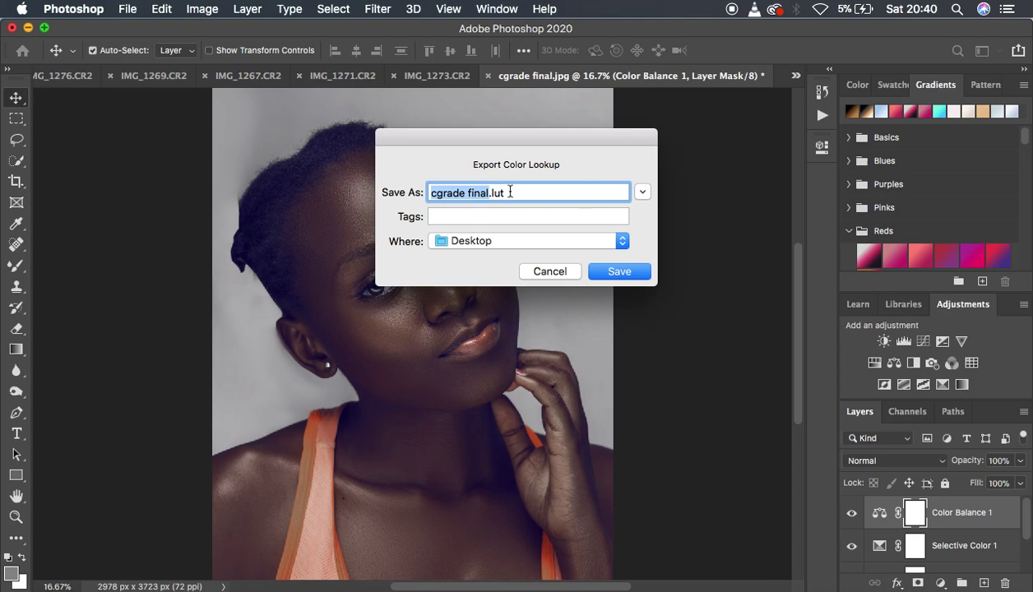
Step: Name the exported color lookup file "test" and save it to the Desktop
key("BackSpace")
type("tex")
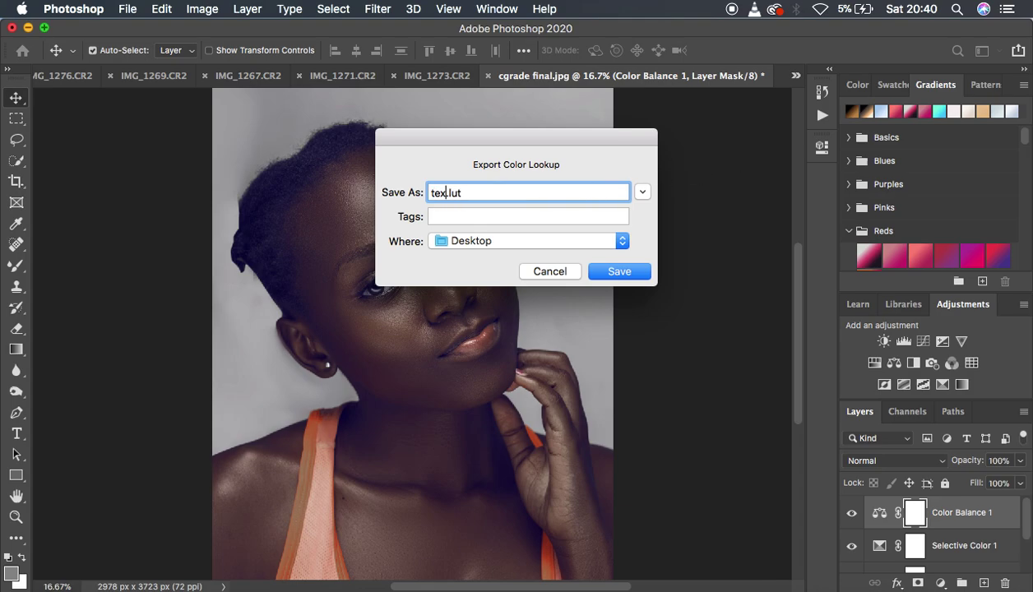
key("BackSpace")
type("st")
key("BackSpace")
left_click(619, 274)
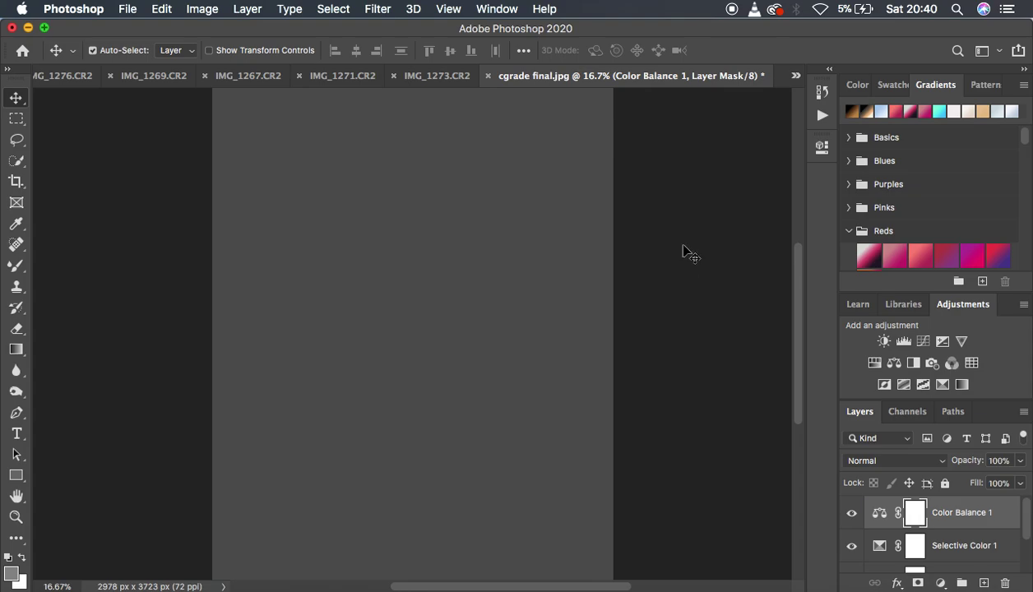
key("super+minus")
key("super+equal")
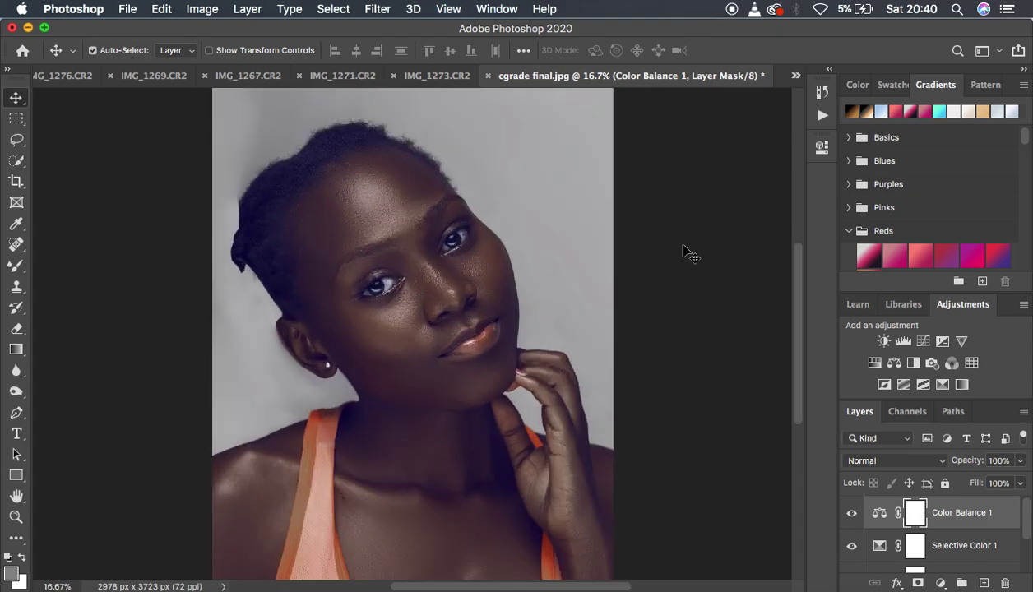
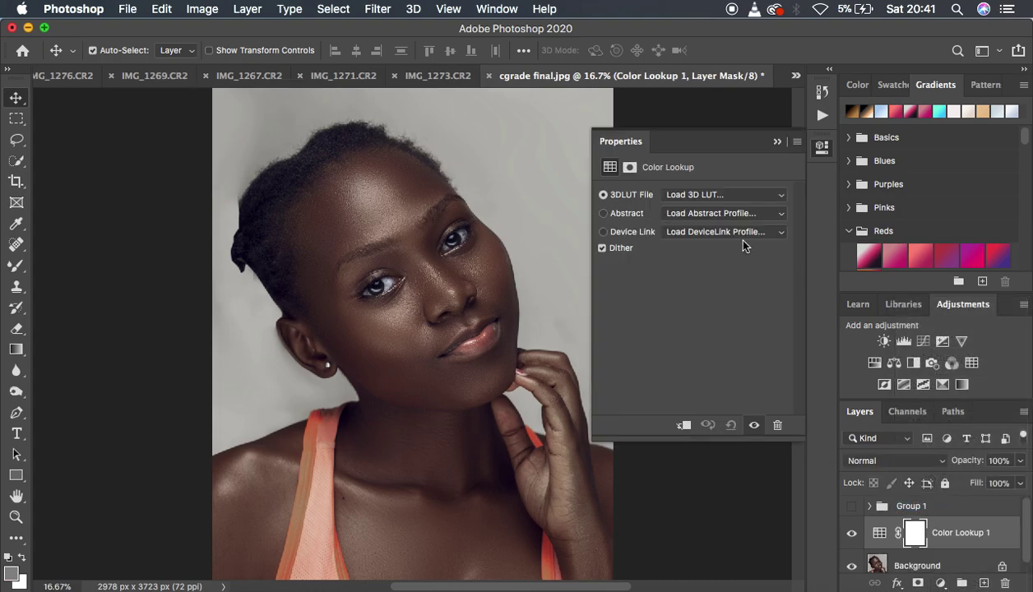
Step: Load the test.CUBE file from the Desktop as the 3D LUT of the Color Lookup adjustment layer
left_click(697, 196)
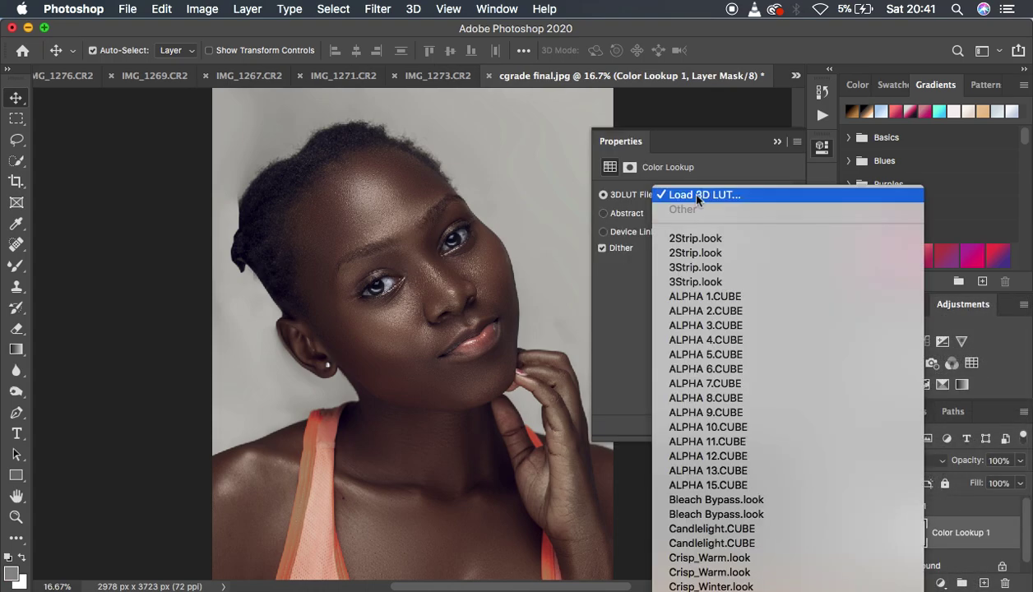
left_click(738, 196)
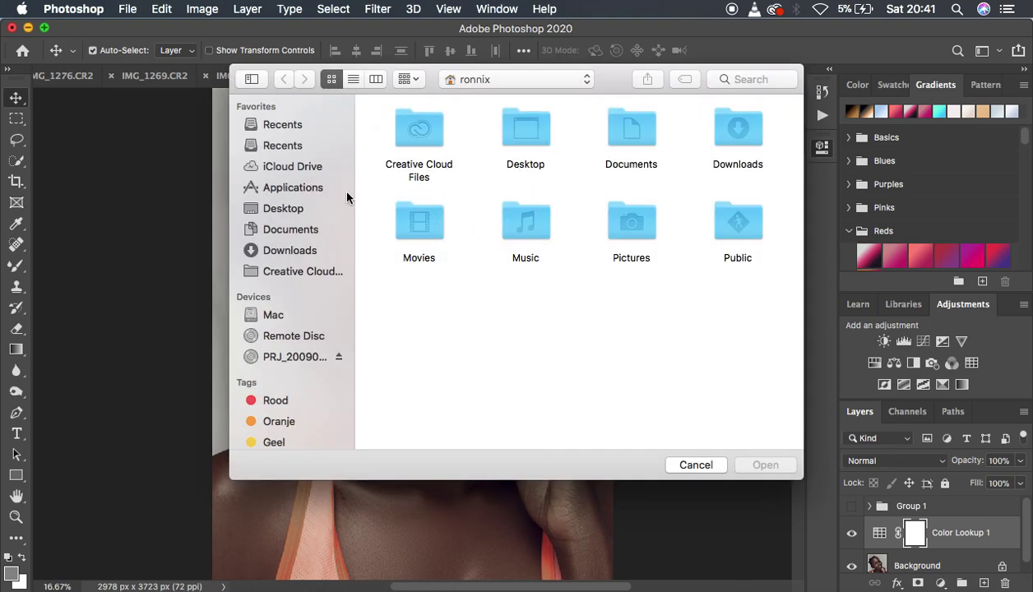
left_click(289, 208)
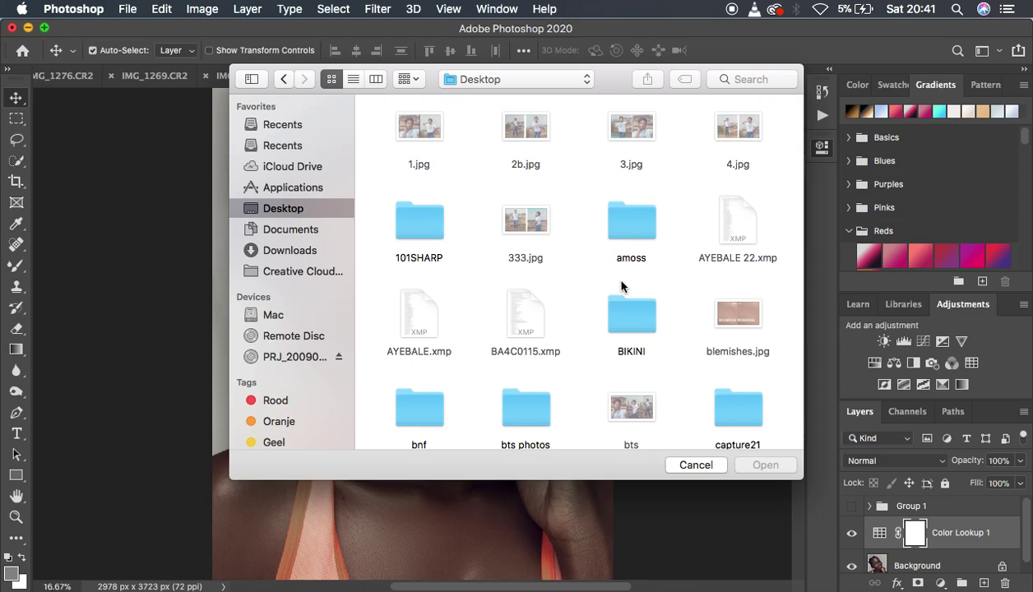
scroll(623, 286, "down", 8)
scroll(623, 286, "down", 15)
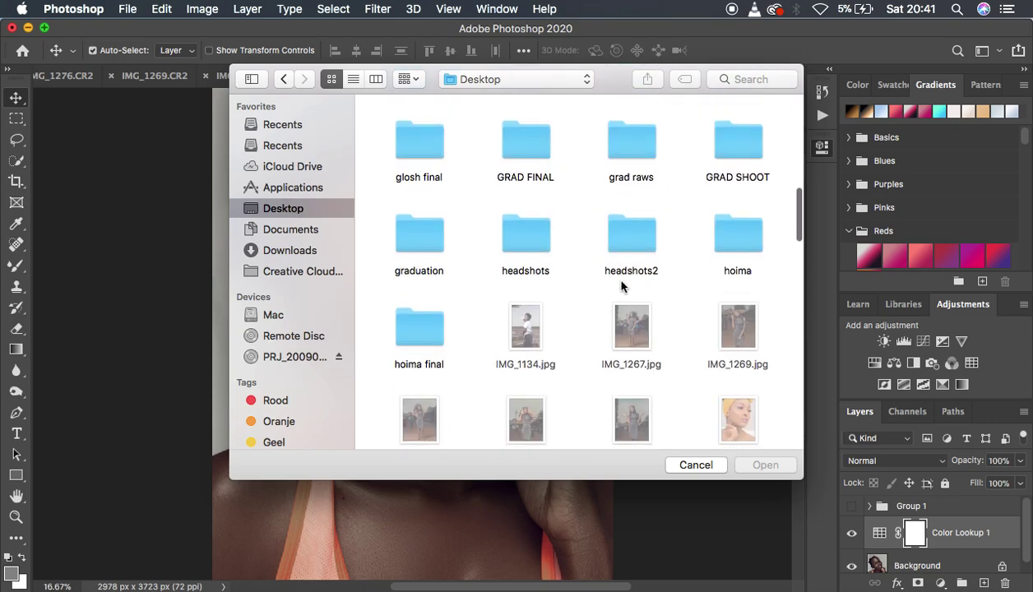
scroll(623, 286, "down", 10)
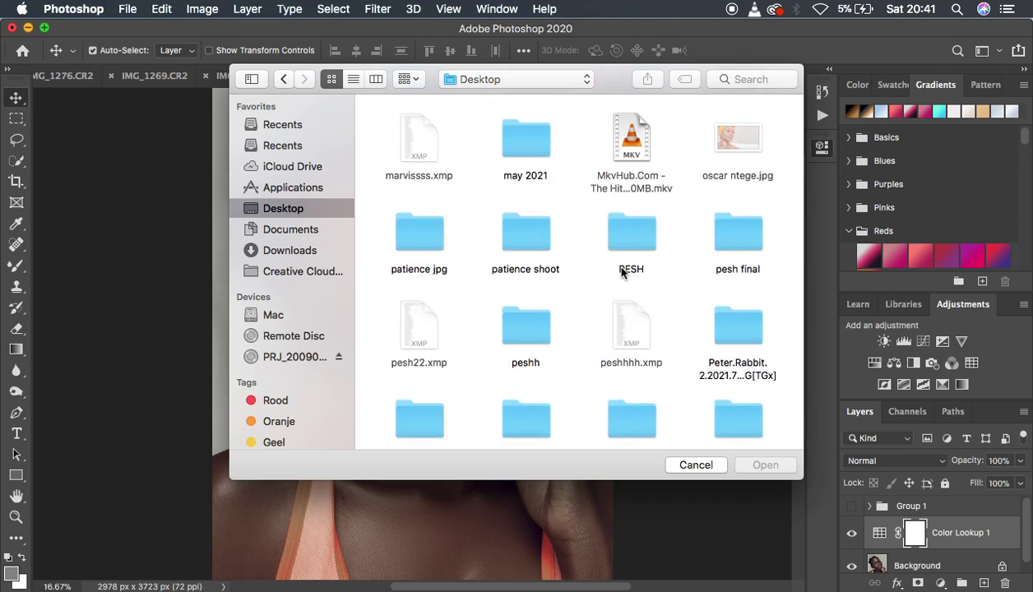
scroll(623, 286, "down", 5)
scroll(623, 272, "down", 2)
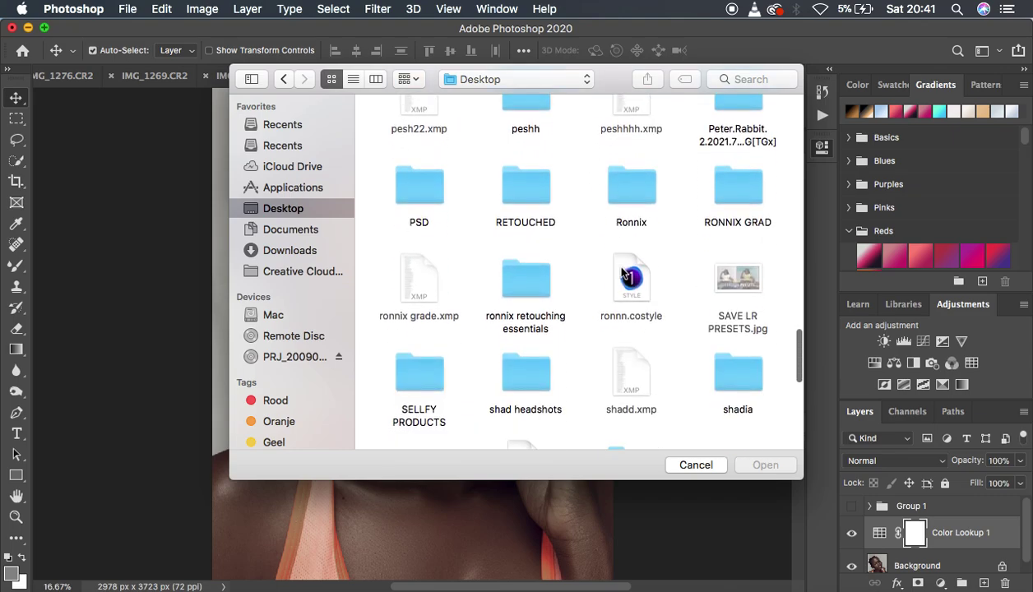
scroll(622, 274, "down", 3)
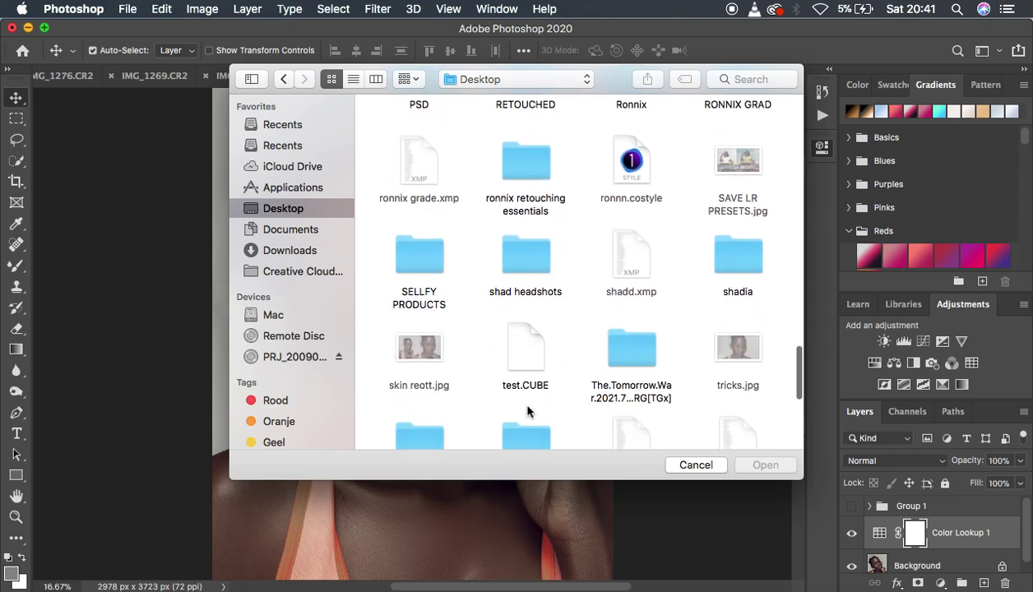
left_click(524, 354)
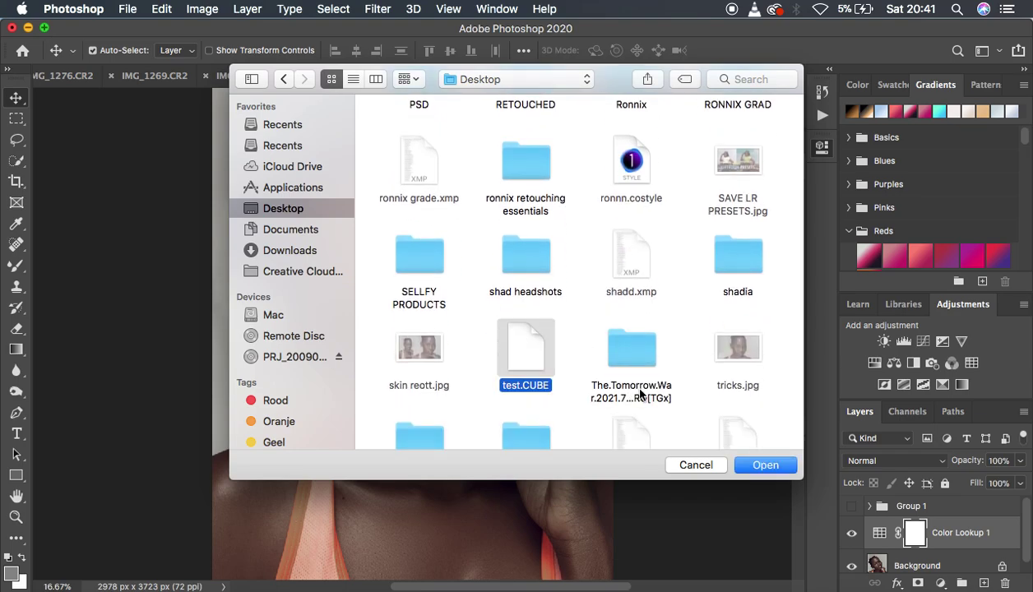
left_click(765, 467)
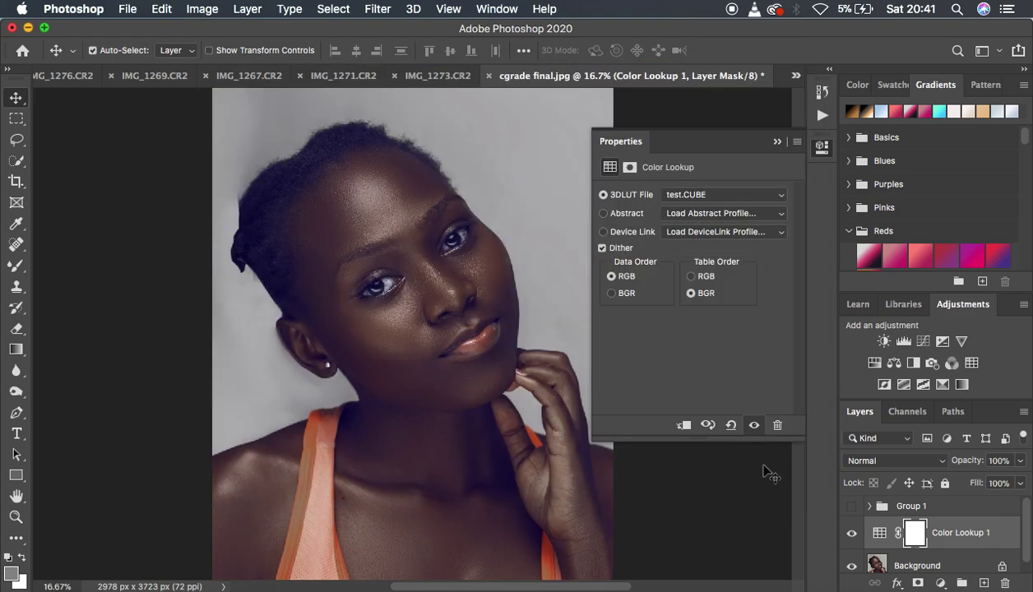
Step: Collapse the adjustment's properties and compare the portrait with the Color Lookup layer and Group 1 hidden and shown
left_click(771, 145)
left_click(851, 533)
left_click(853, 509)
left_click(852, 508)
left_click(853, 533)
left_click(853, 535)
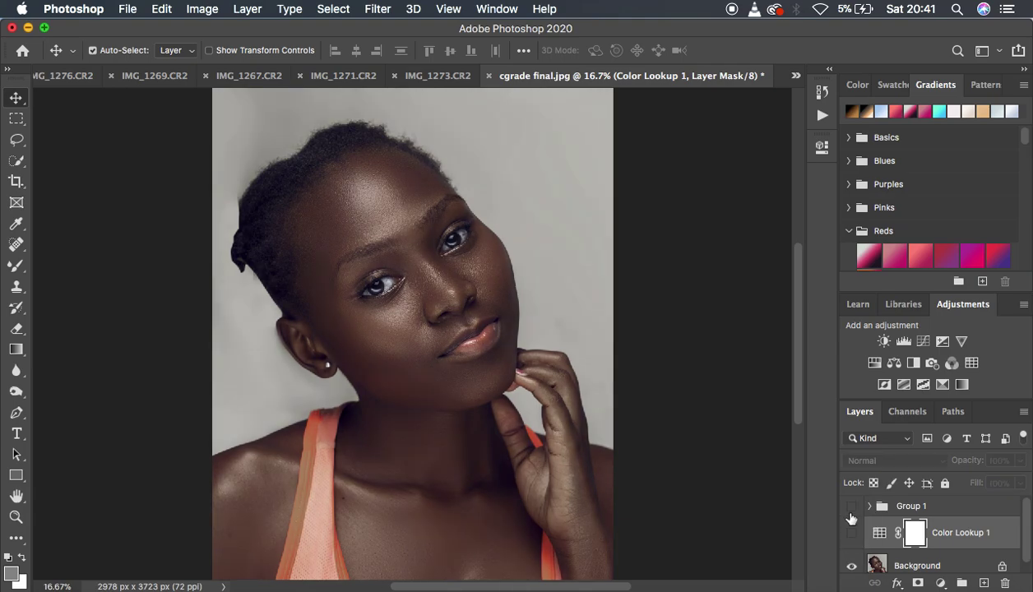
left_click(853, 535)
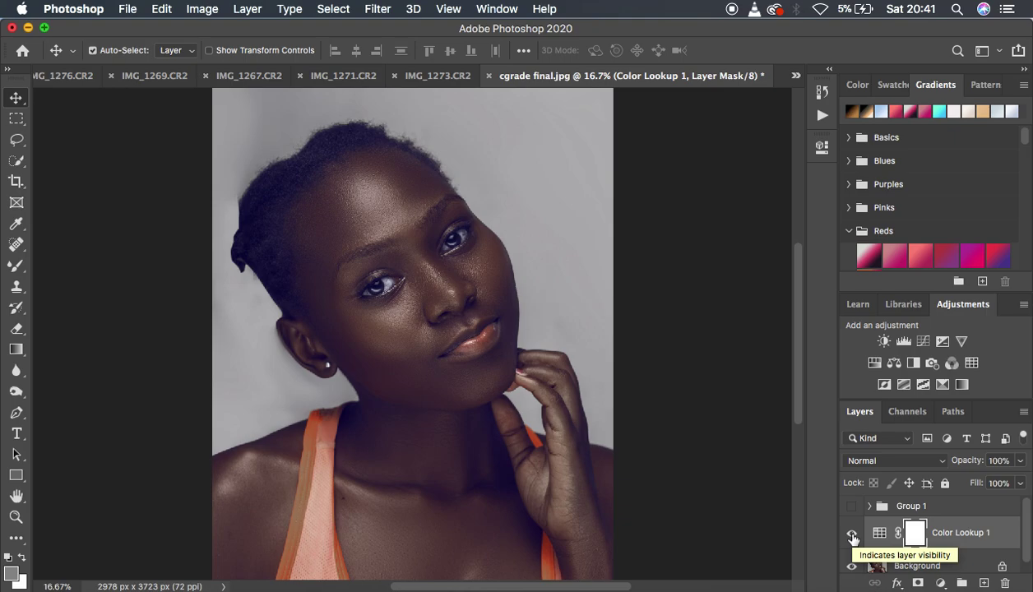
Step: Lower the Color Lookup 1 layer's opacity to 55% and toggle its visibility to compare before and after
left_click(1023, 466)
left_click_drag(1020, 481, 988, 485)
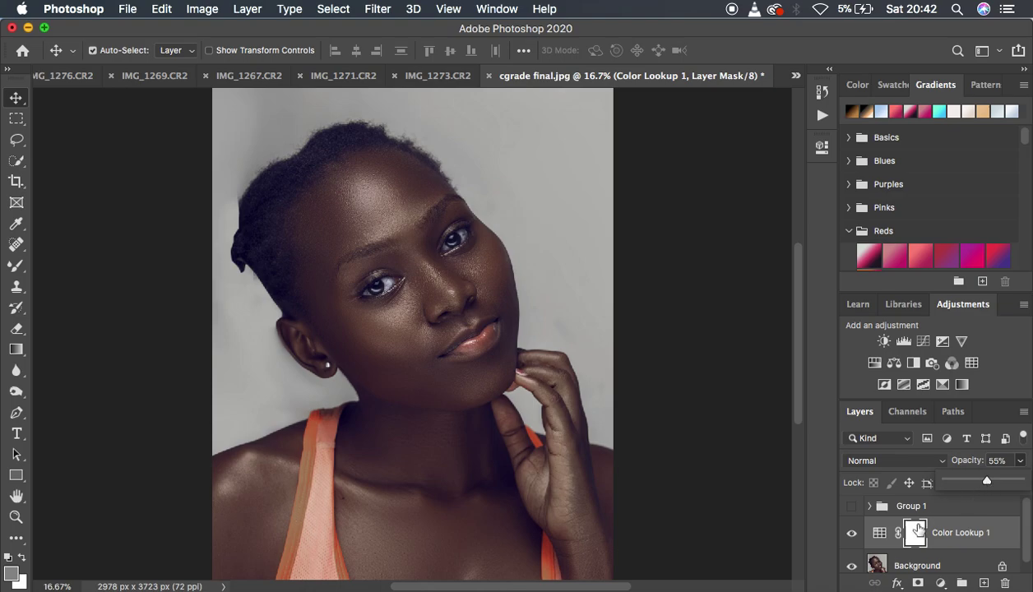
left_click(852, 534)
left_click(851, 534)
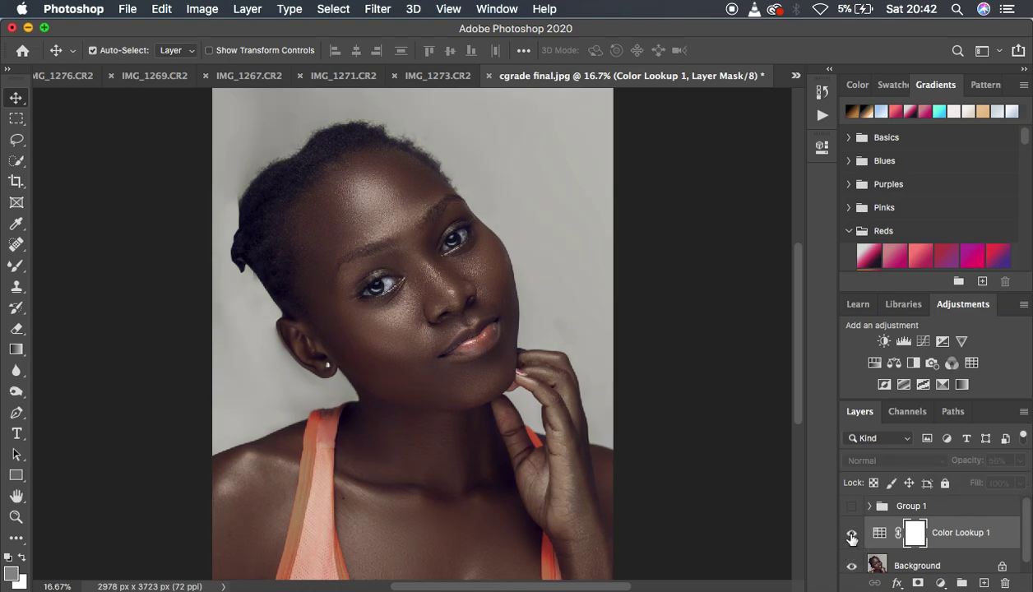
left_click(852, 536)
left_click(853, 537)
left_click(852, 536)
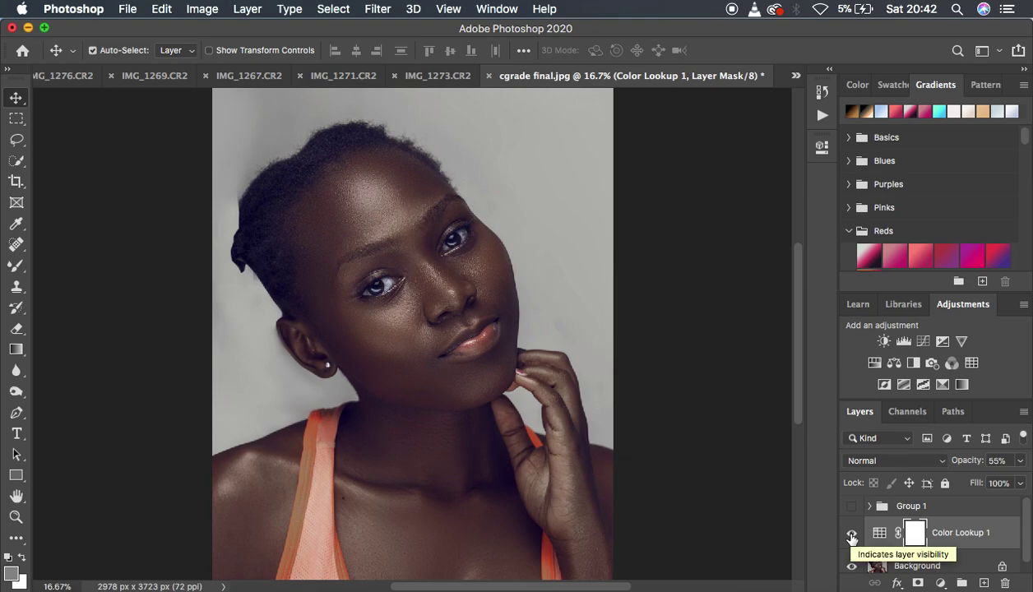